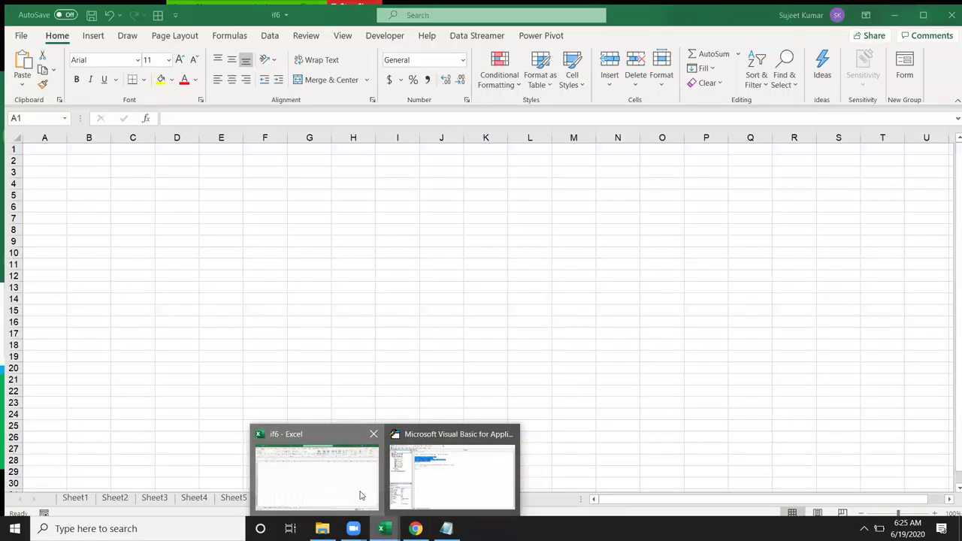
- Return to the if6 workbook, look over the text functions, and enter 120 in A2
{"action": "left_click", "coordinate": [364, 499]}
{"action": "left_click", "coordinate": [73, 188]}
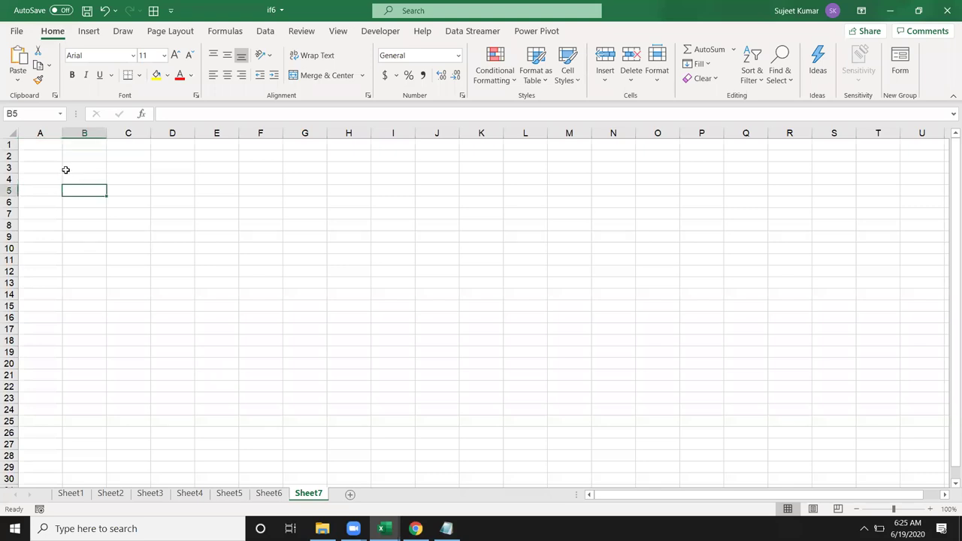
{"action": "left_click", "coordinate": [66, 170]}
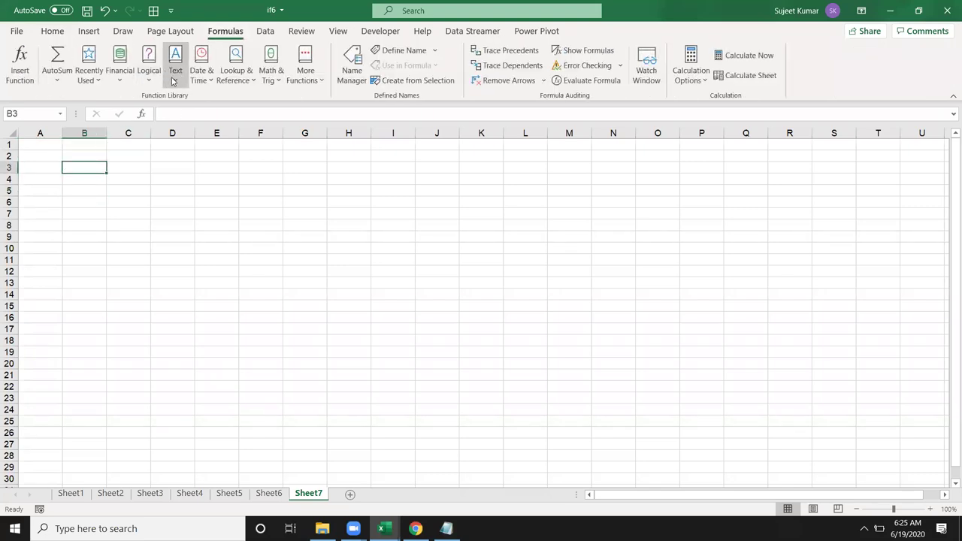
{"action": "left_click", "coordinate": [179, 88]}
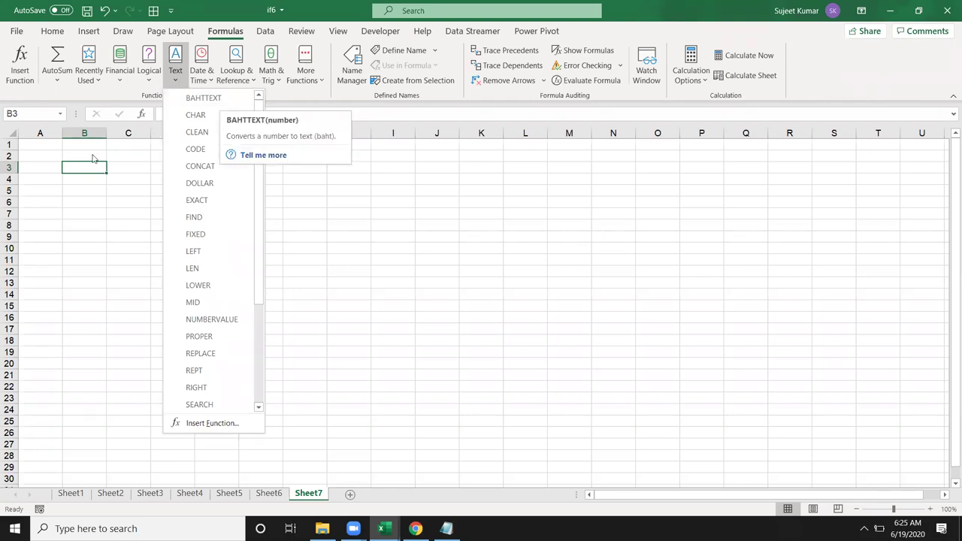
{"action": "left_click", "coordinate": [81, 175]}
{"action": "left_click", "coordinate": [59, 159]}
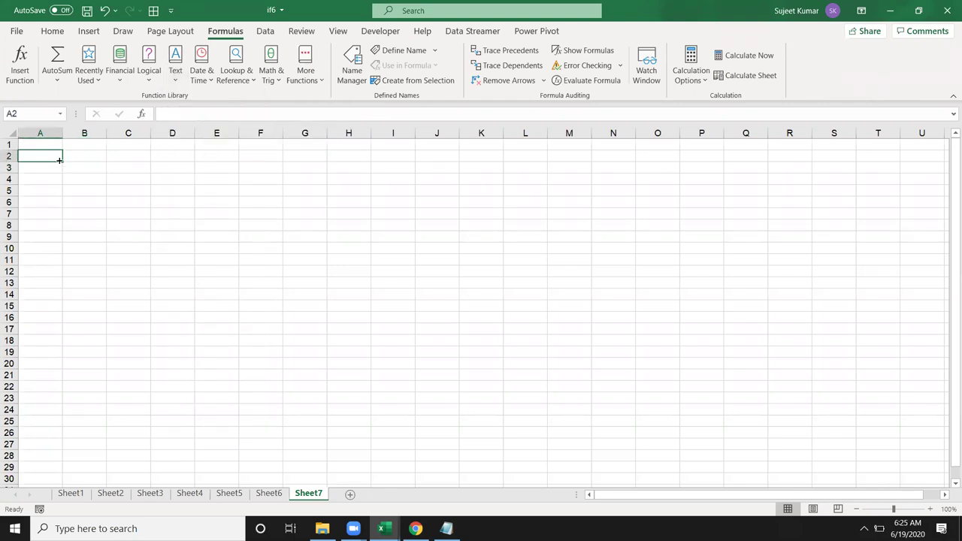
{"action": "type", "text": "120"}
{"action": "key", "text": "Tab"}
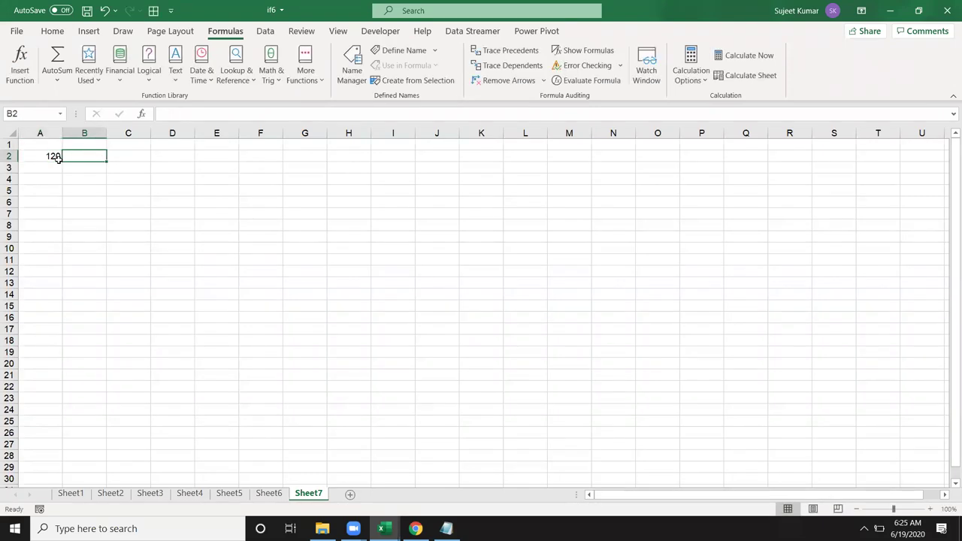
- Enter =BAHTTEXT(A2) in B2 and copy its Thai baht text
{"action": "type", "text": "="}
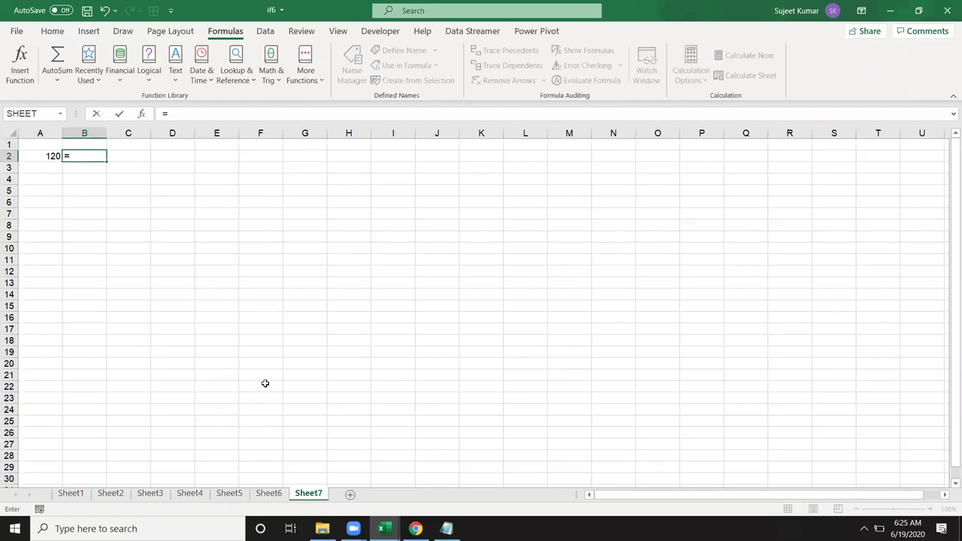
{"action": "type", "text": "bh"}
{"action": "key", "text": "Tab"}
{"action": "key", "text": "Left"}
{"action": "key", "text": "Return"}
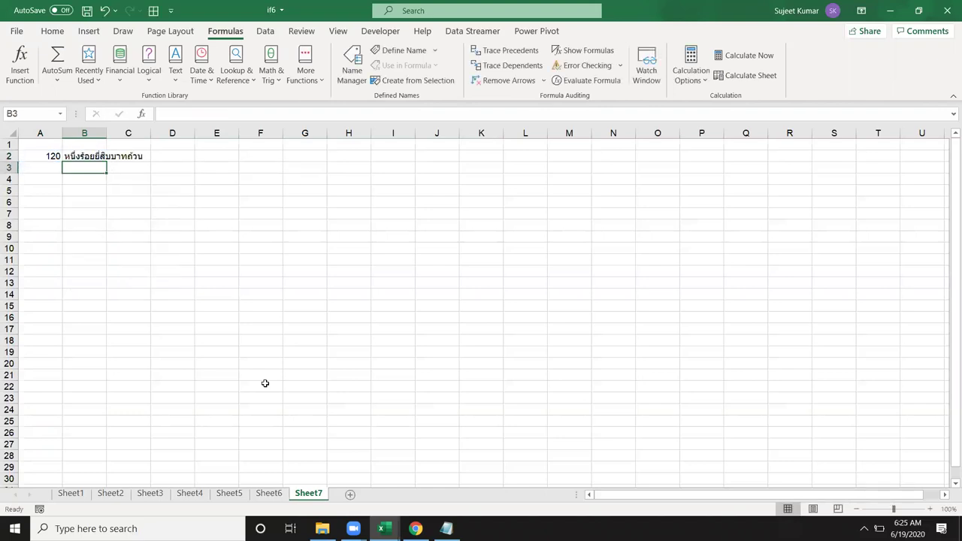
{"action": "key", "text": "Up"}
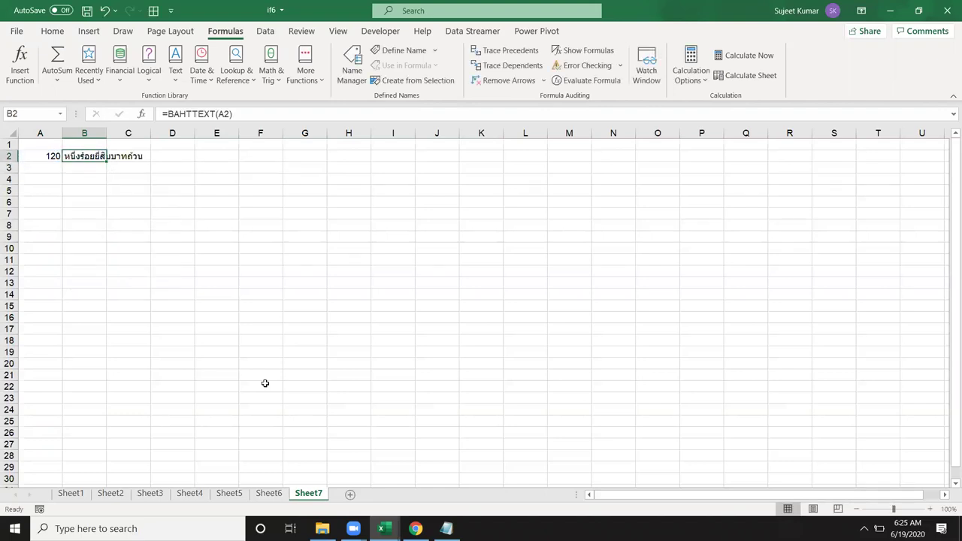
{"action": "key", "text": "ctrl+c"}
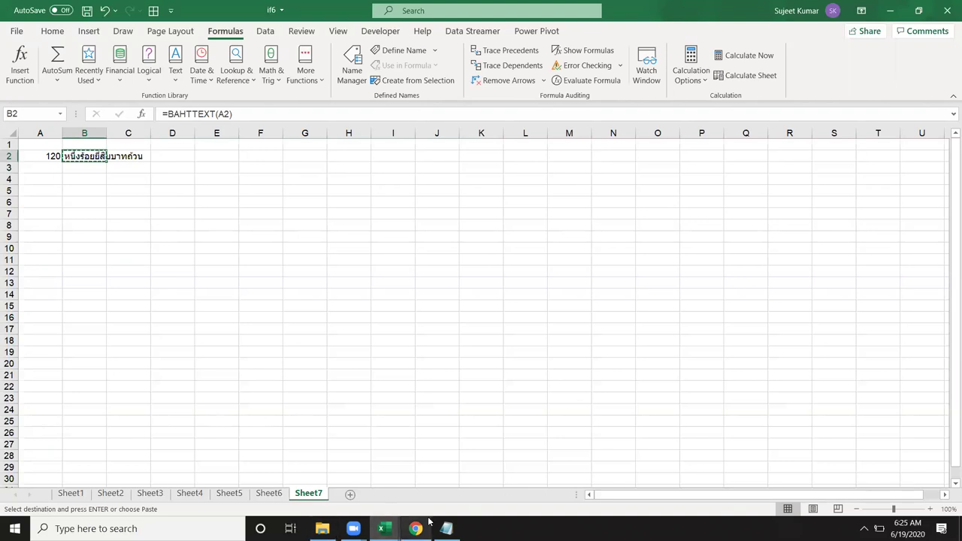
- Switch to Gmail in the browser and launch Translate from the Google apps grid
{"action": "key", "text": "alt+Tab"}
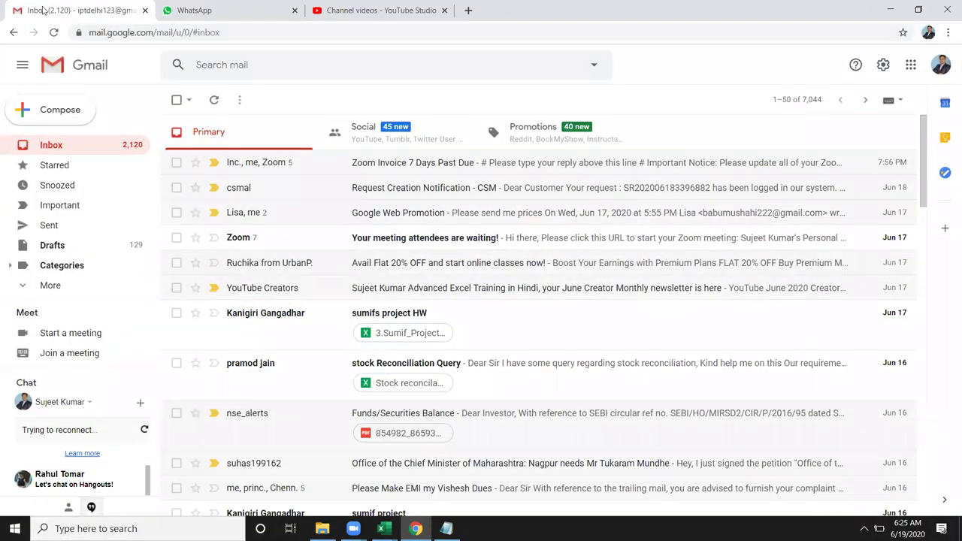
{"action": "left_click", "coordinate": [910, 64]}
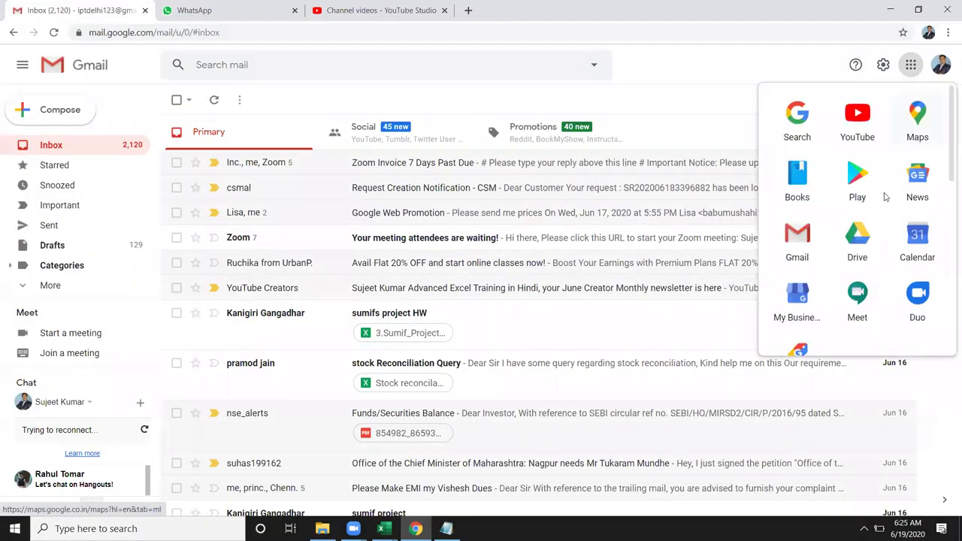
{"action": "scroll", "coordinate": [870, 254], "scroll_direction": "down", "scroll_amount": 2}
{"action": "scroll", "coordinate": [864, 263], "scroll_direction": "down", "scroll_amount": 1}
{"action": "scroll", "coordinate": [857, 263], "scroll_direction": "down", "scroll_amount": 2}
{"action": "scroll", "coordinate": [854, 263], "scroll_direction": "up", "scroll_amount": 1}
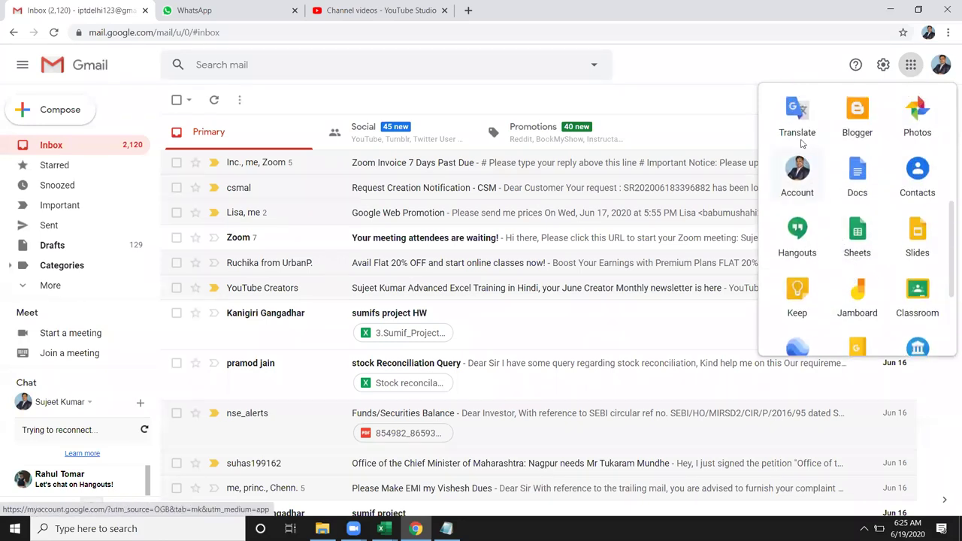
{"action": "left_click", "coordinate": [802, 139]}
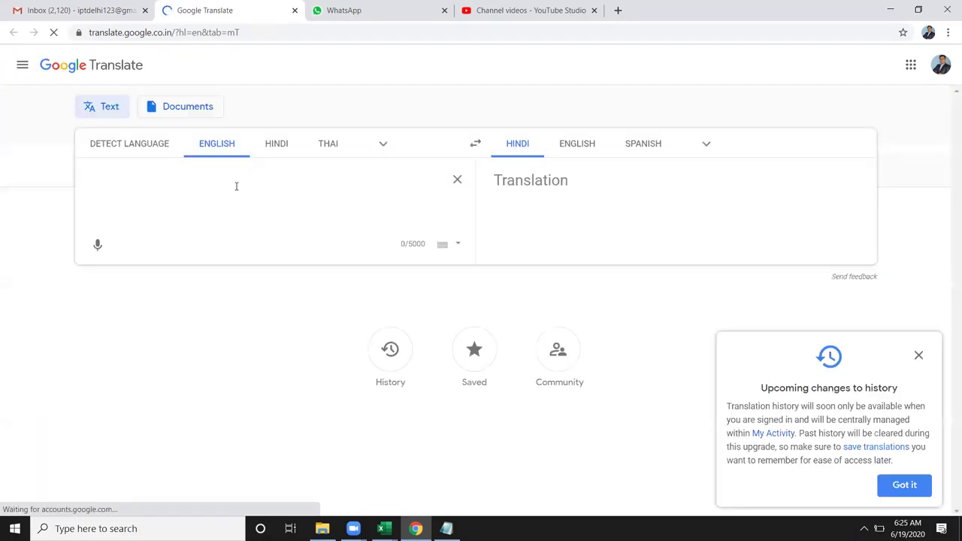
- Paste the copied Thai baht text into Google Translate and remove the trailing blank line
{"action": "key", "text": "ctrl+v"}
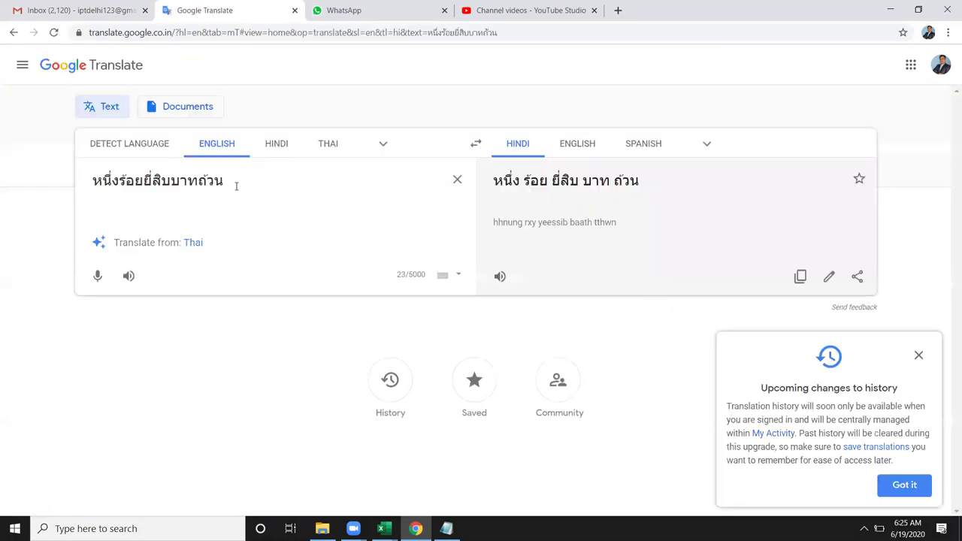
{"action": "left_click", "coordinate": [581, 143]}
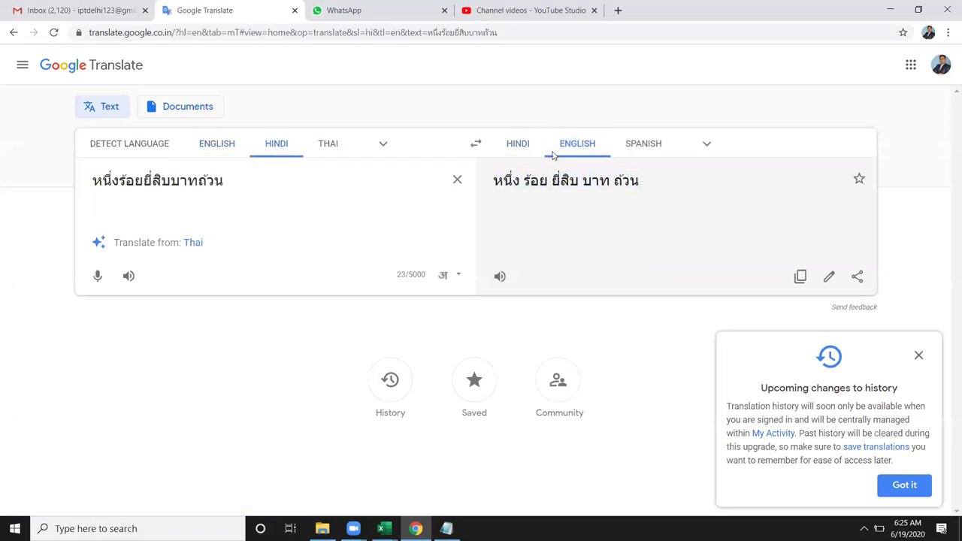
{"action": "left_click", "coordinate": [521, 143]}
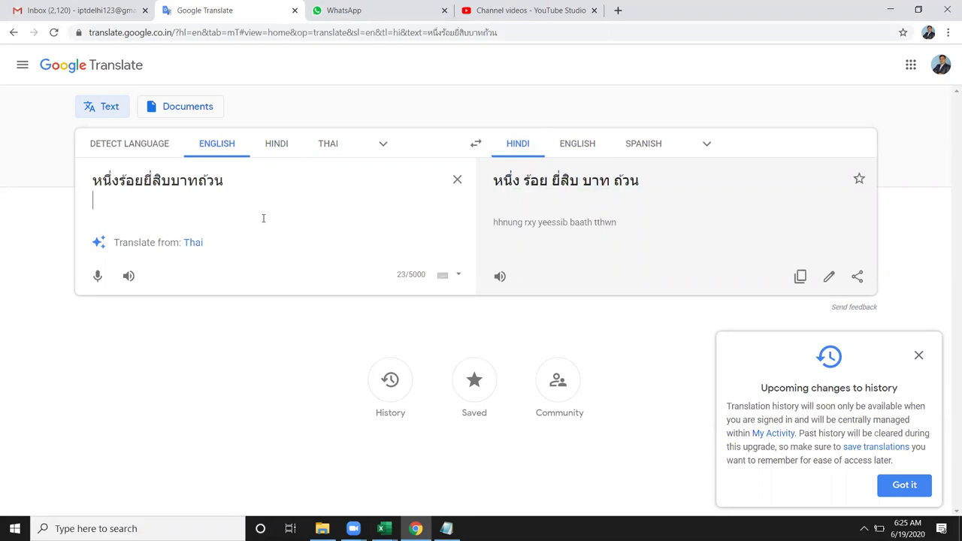
{"action": "key", "text": "BackSpace"}
- Translate from detected Thai to English as 'One hundred and twenty baht', then show the desktop
{"action": "left_click", "coordinate": [898, 485]}
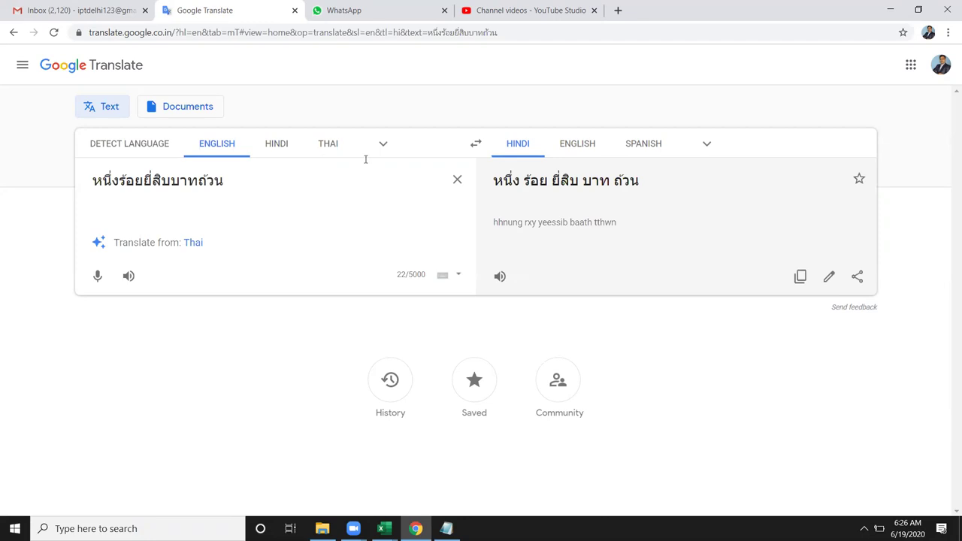
{"action": "left_click", "coordinate": [133, 147]}
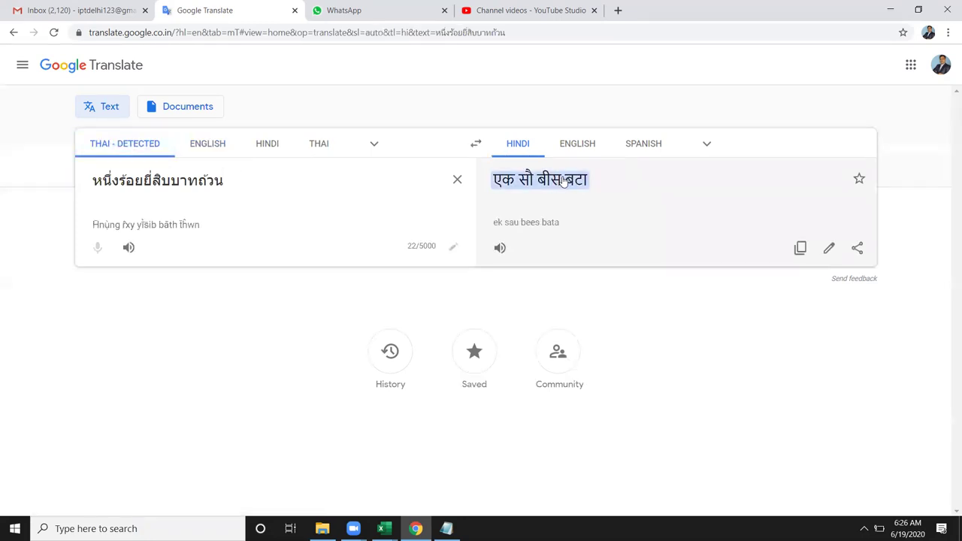
{"action": "left_click", "coordinate": [571, 147]}
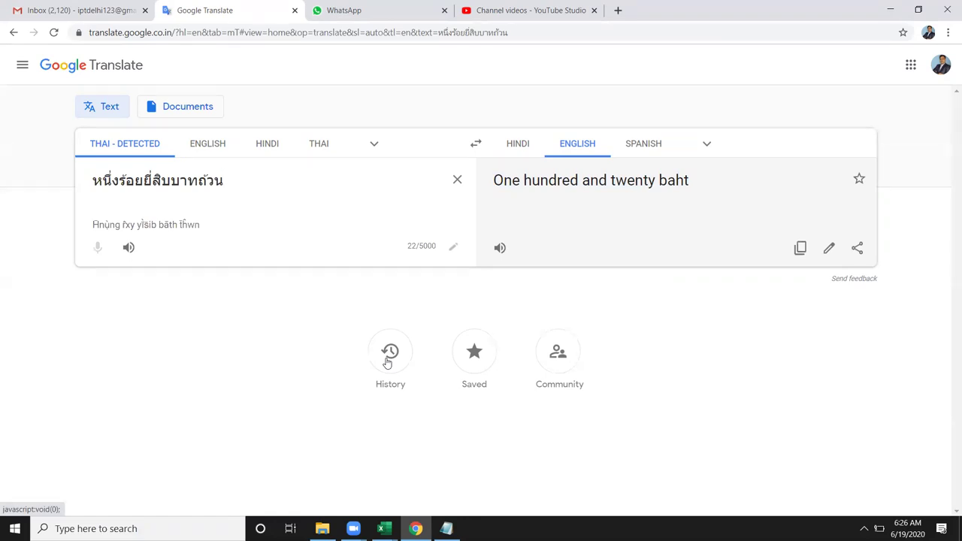
{"action": "key", "text": "super+d"}
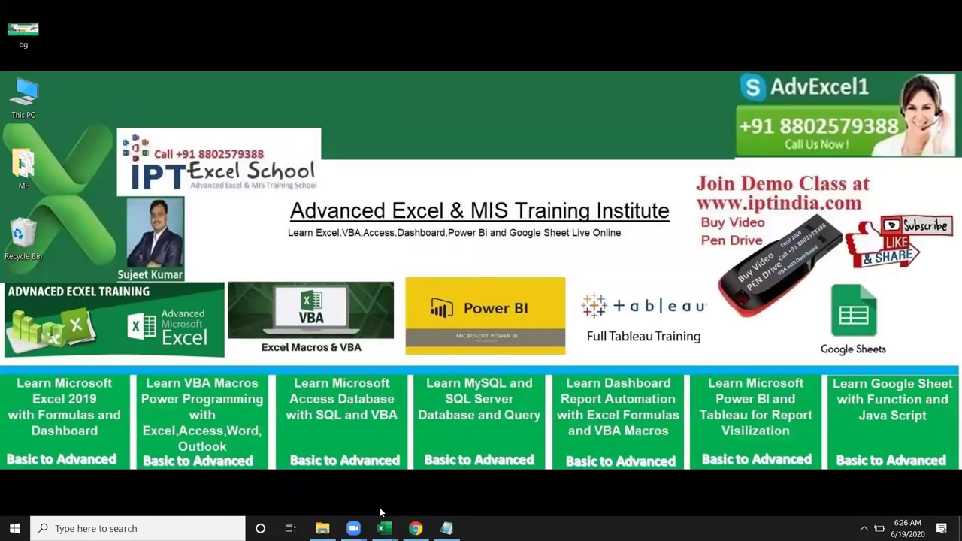
- Back in Excel, cancel the copy and enter the letter A in B5
{"action": "mouse_move", "coordinate": [383, 528]}
{"action": "left_click", "coordinate": [316, 469]}
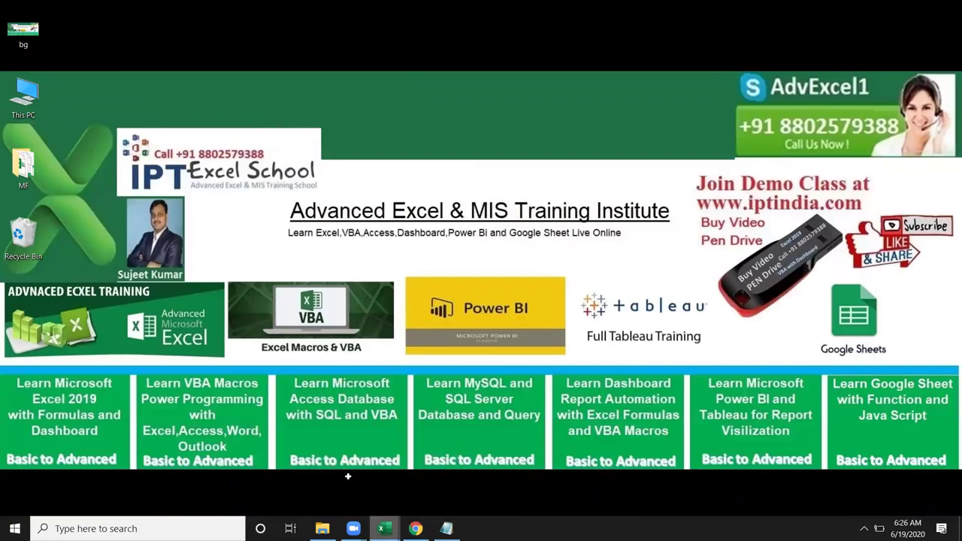
{"action": "key", "text": "Escape"}
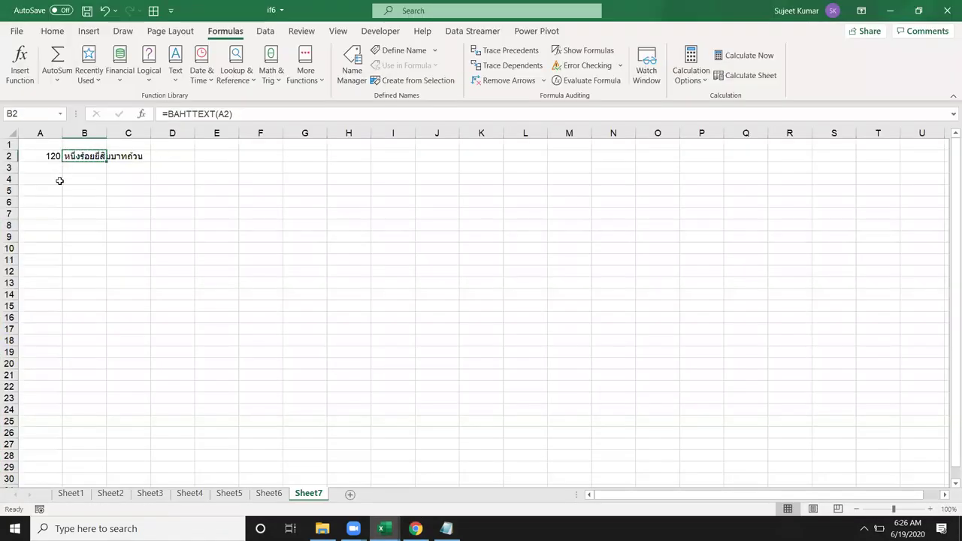
{"action": "left_click", "coordinate": [54, 185]}
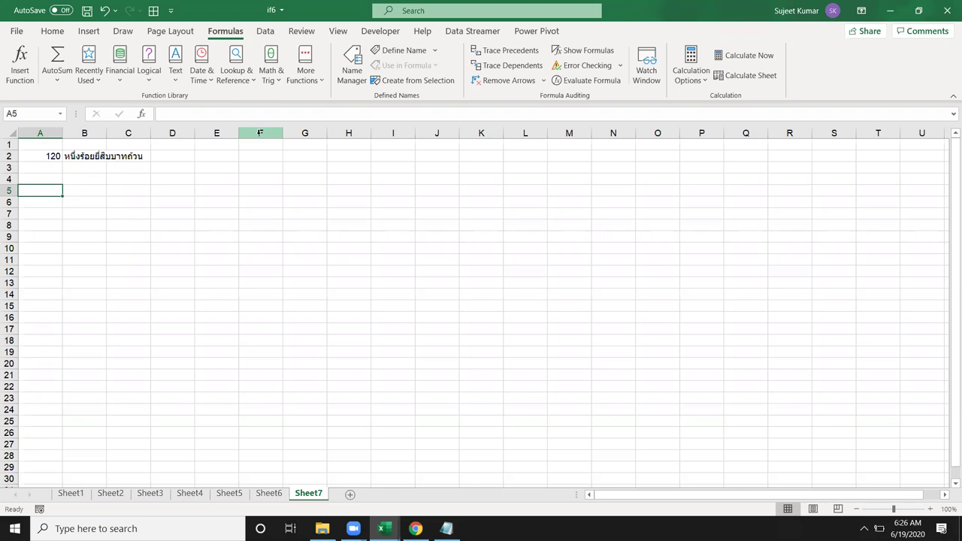
{"action": "left_click", "coordinate": [171, 87]}
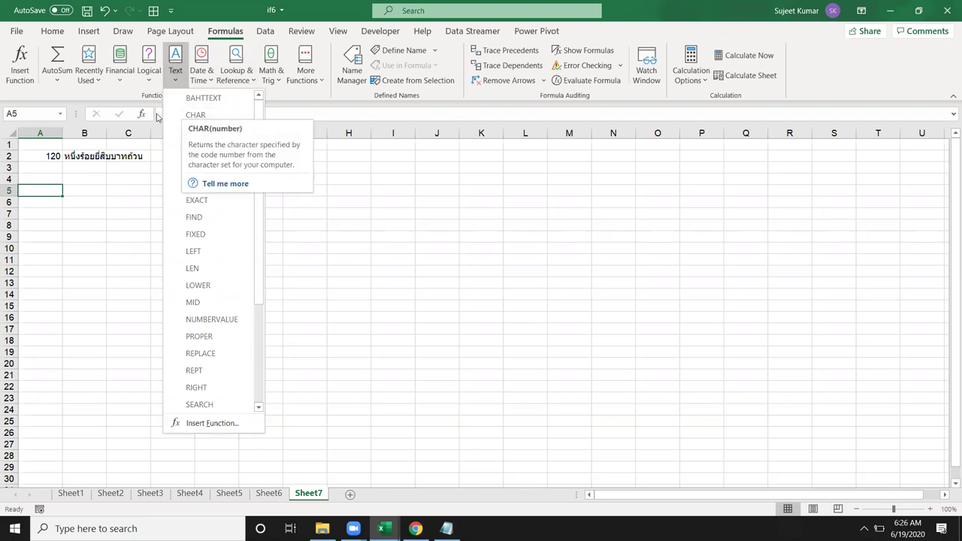
{"action": "left_click", "coordinate": [79, 169]}
{"action": "left_click", "coordinate": [92, 189]}
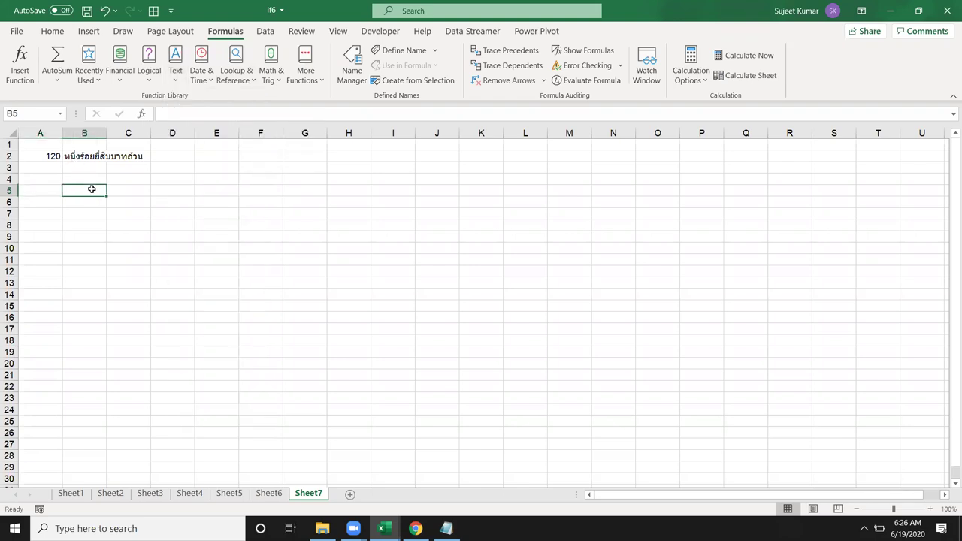
{"action": "type", "text": "A"}
{"action": "key", "text": "Tab"}
- Enter =CODE(B5) in C5, returning 65
{"action": "type", "text": "="}
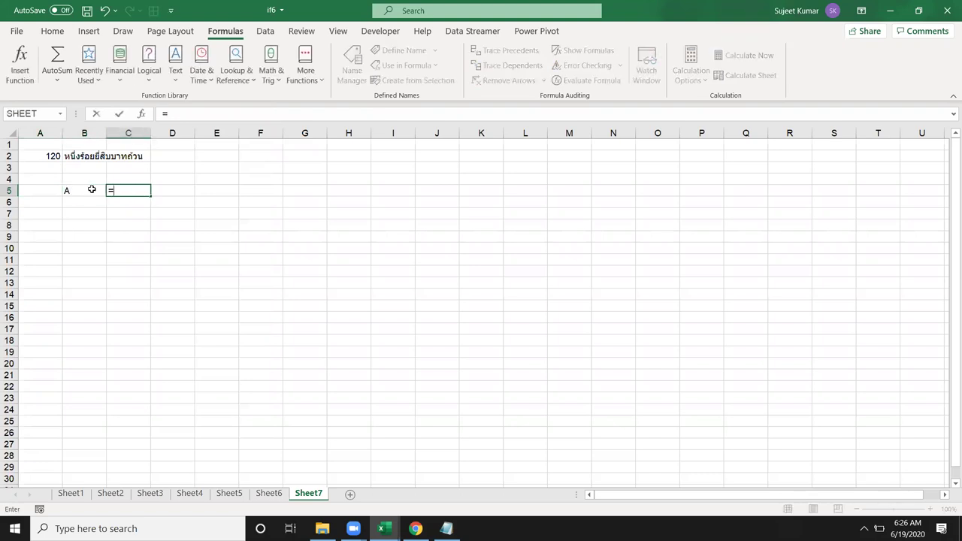
{"action": "type", "text": "code"}
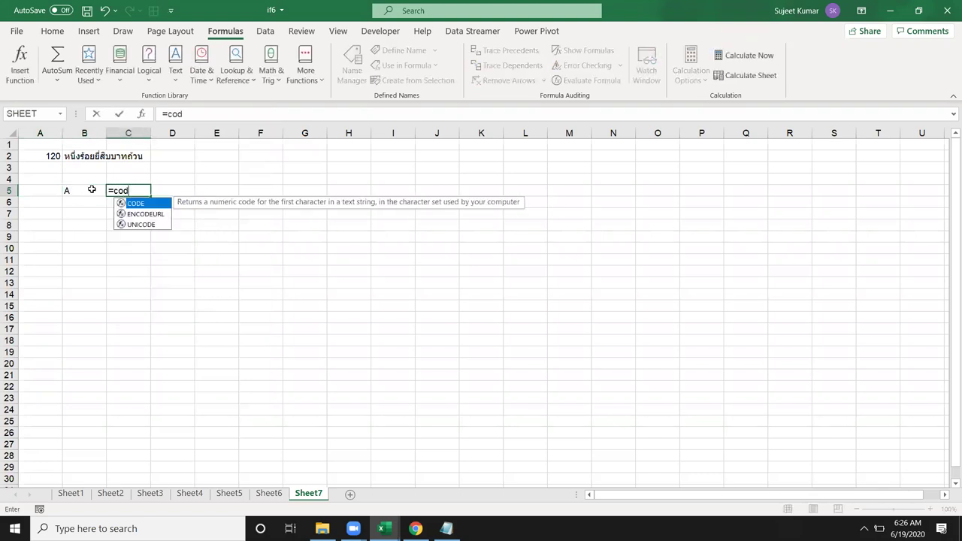
{"action": "key", "text": "Tab"}
{"action": "left_click", "coordinate": [92, 189]}
{"action": "key", "text": "Return"}
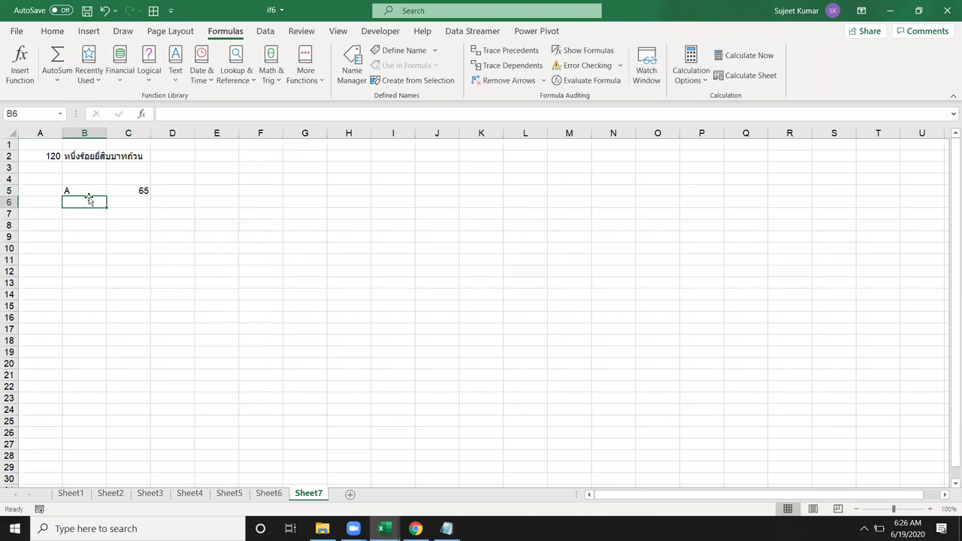
{"action": "left_click", "coordinate": [117, 191]}
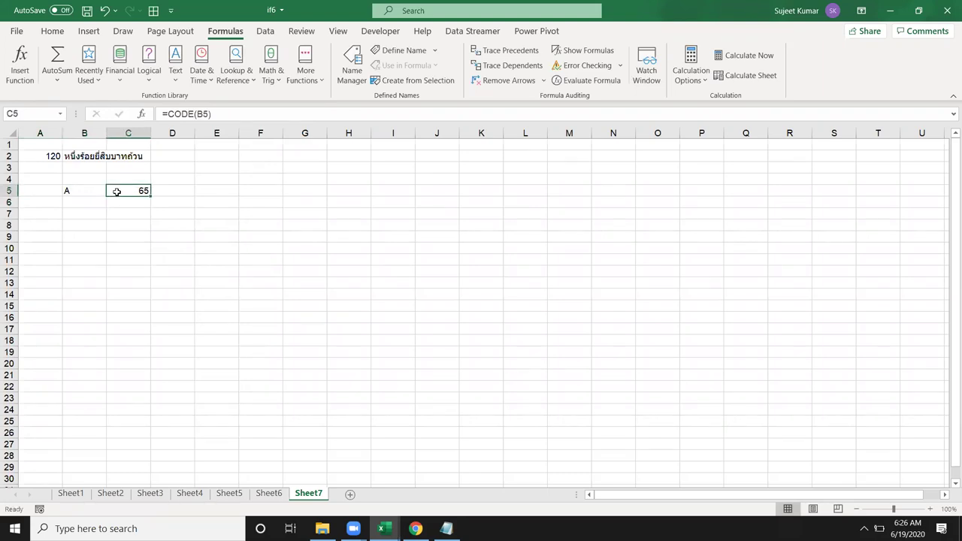
- Enter =CHAR(C5) in D5 to return A, then select B5:D5 for comparison
{"action": "left_click", "coordinate": [193, 186]}
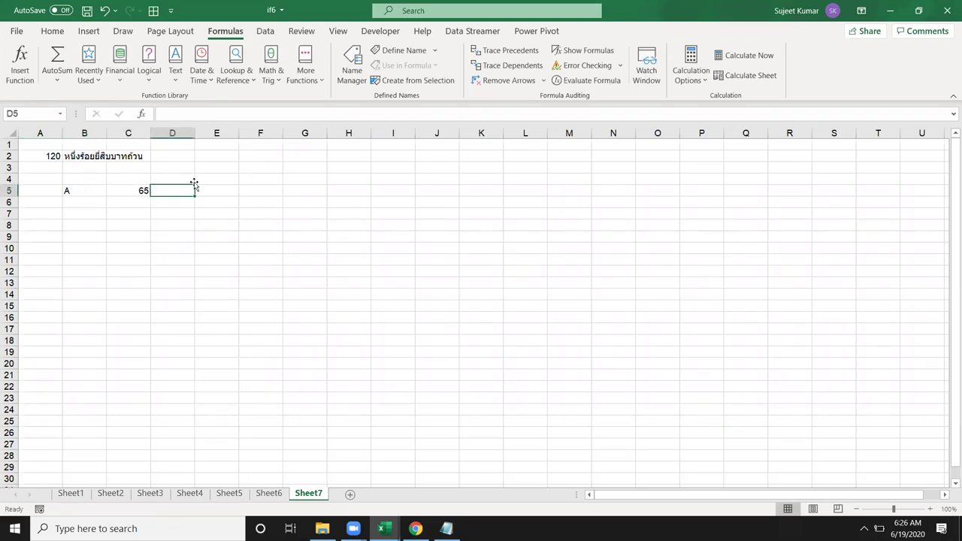
{"action": "type", "text": "=char(c5"}
{"action": "key", "text": "Return"}
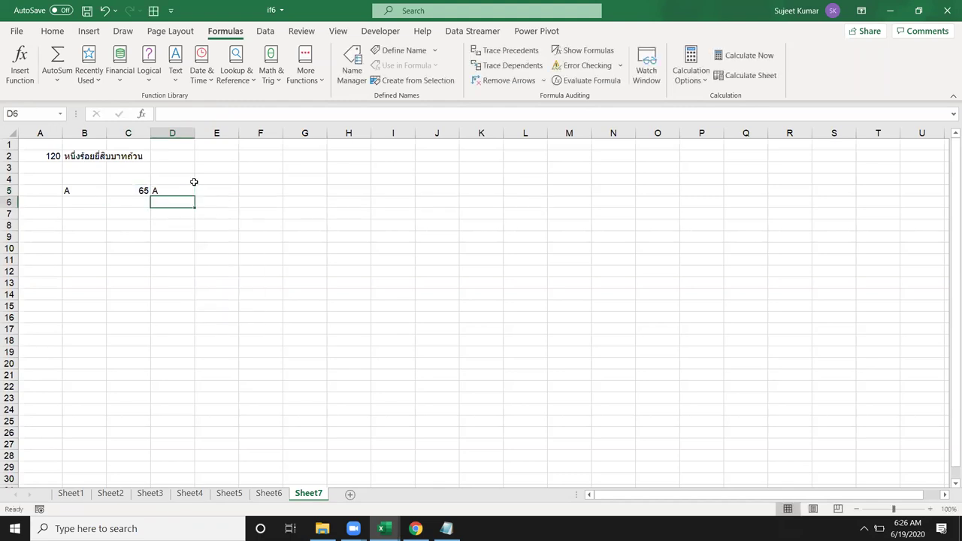
{"action": "left_click", "coordinate": [169, 192]}
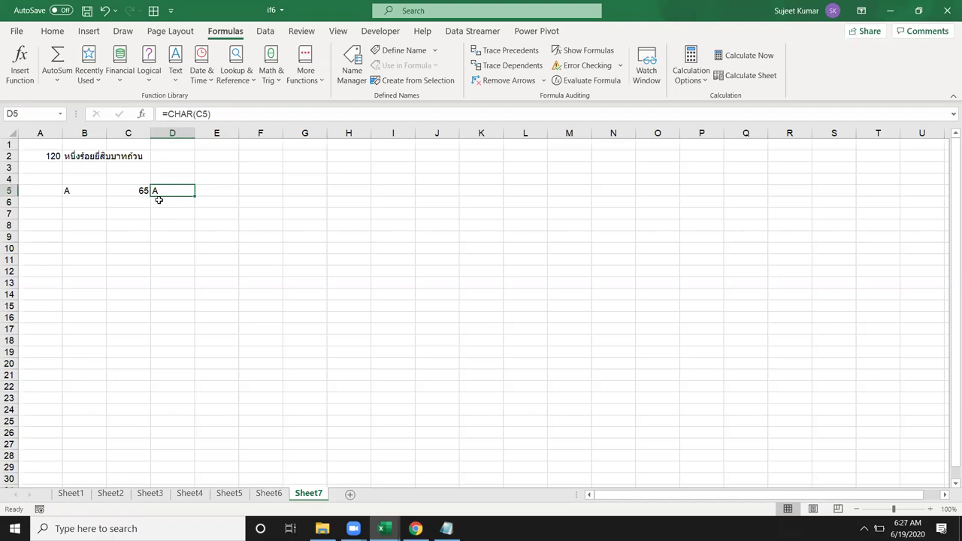
{"action": "left_click_drag", "start_coordinate": [90, 193], "coordinate": [163, 191]}
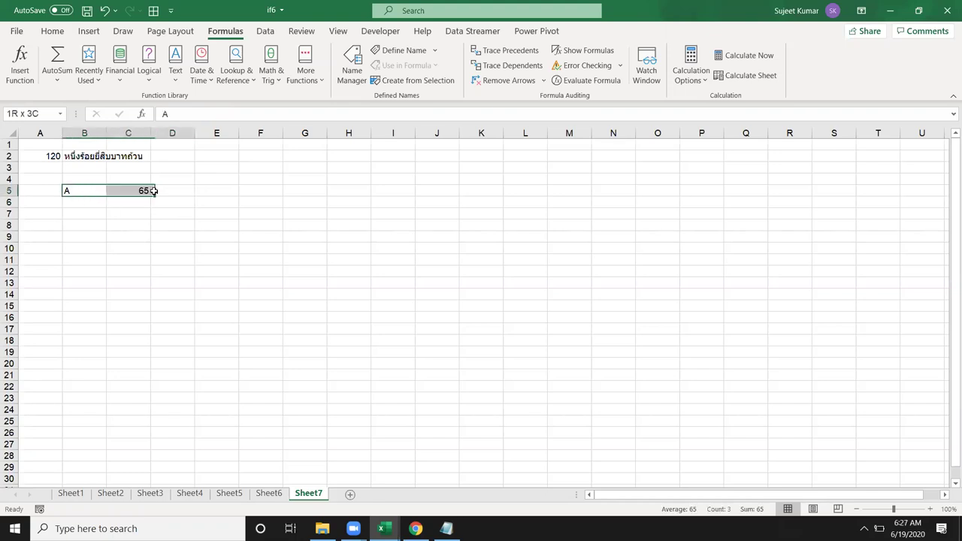
- Enter a sample full name with extra spaces in B8, and first-name variants in B9 and B10
{"action": "left_click", "coordinate": [83, 227]}
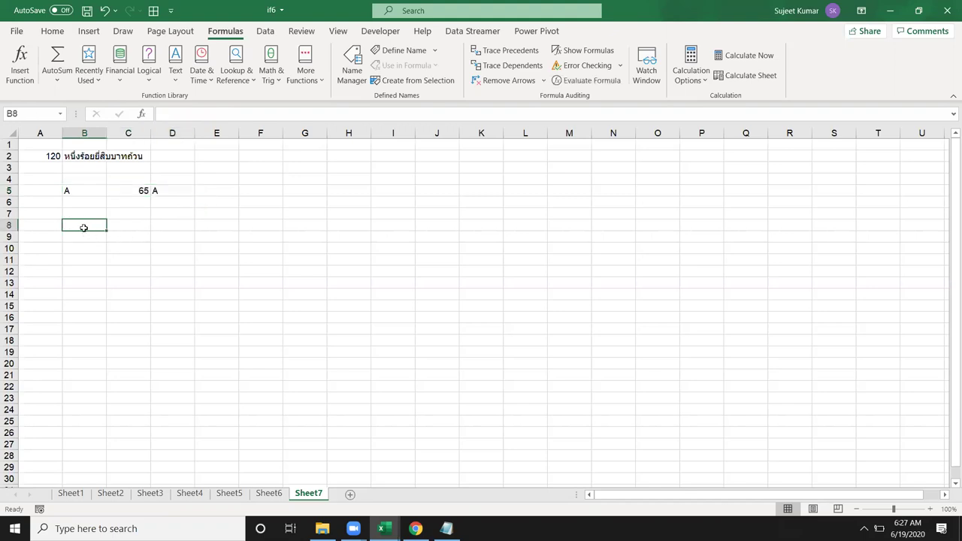
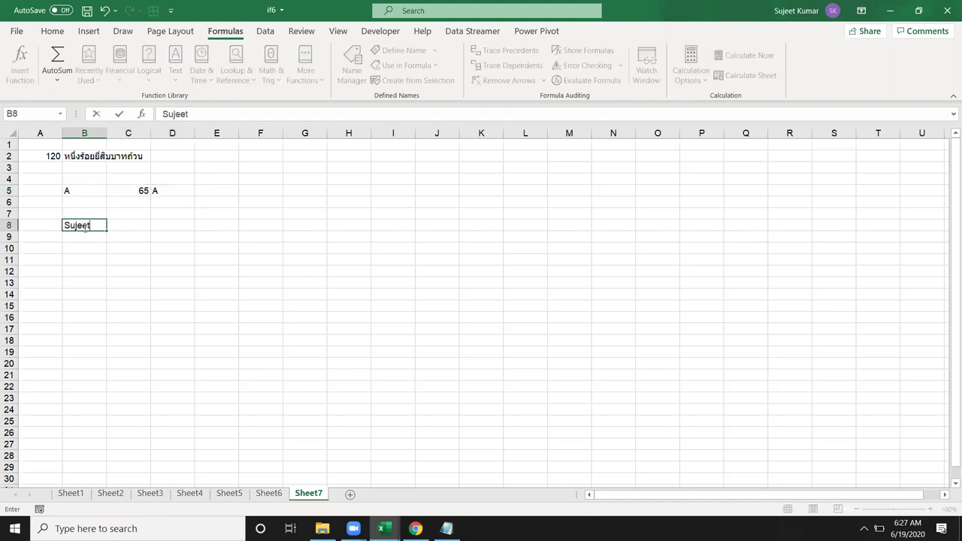
{"action": "key", "text": "Return"}
{"action": "type", "text": "="}
{"action": "type", "text": "Sujeet"}
{"action": "key", "text": "Return"}
{"action": "type", "text": "Sujeet"}
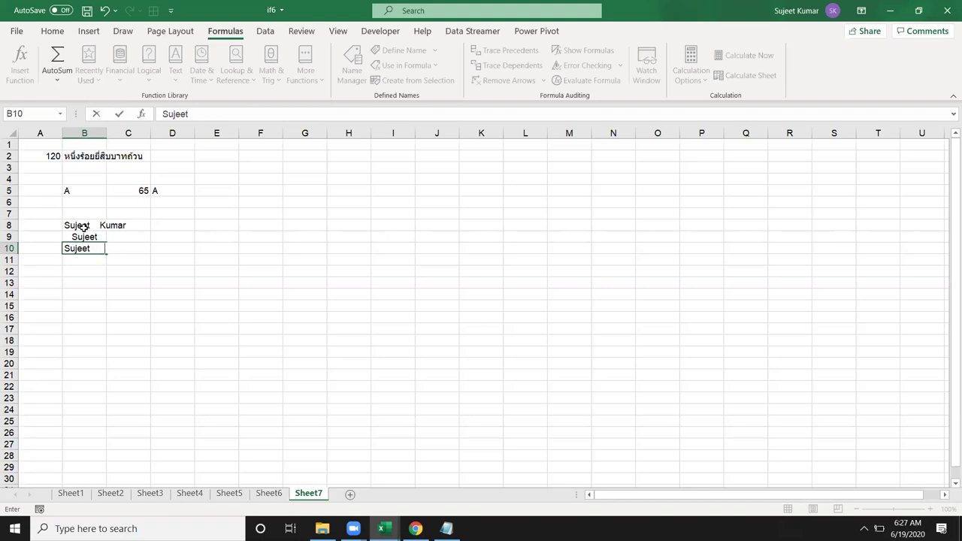
{"action": "key", "text": "Return"}
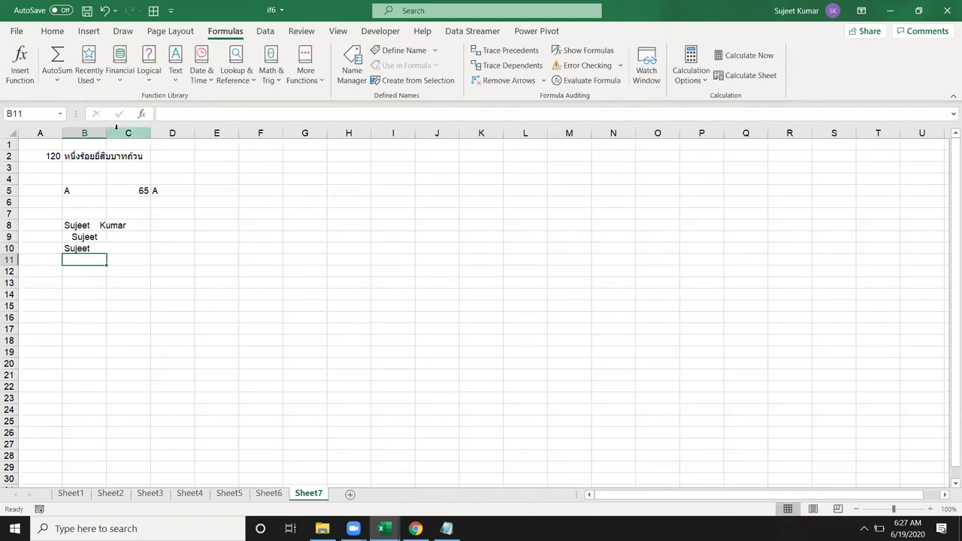
- Widen column B to fit the names and begin a TRIM formula in C8
{"action": "left_click_drag", "start_coordinate": [108, 133], "coordinate": [146, 133]}
{"action": "left_click", "coordinate": [177, 224]}
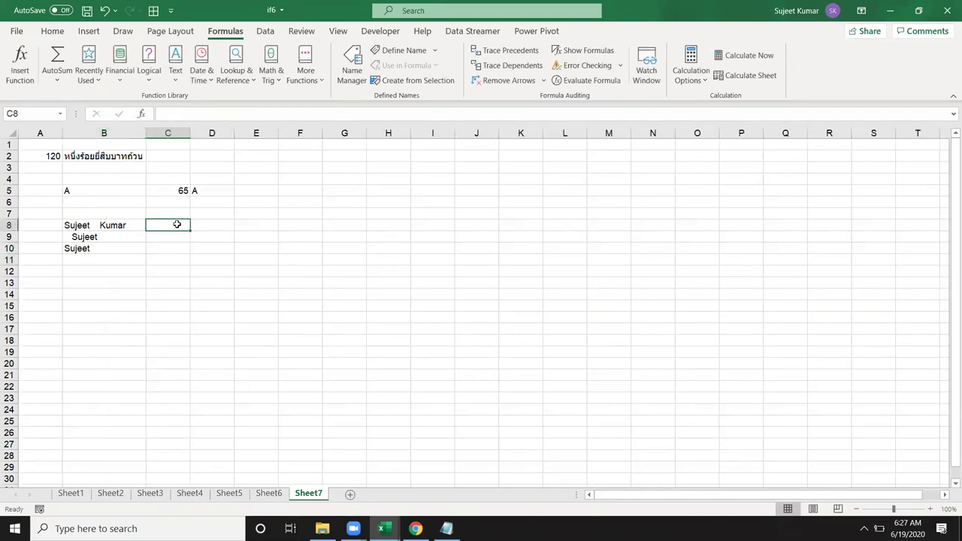
{"action": "type", "text": "=t"}
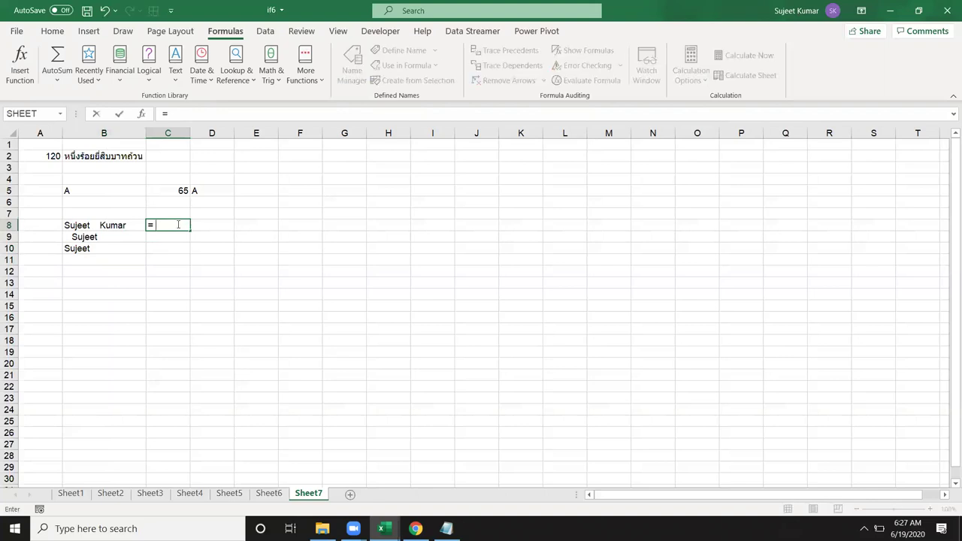
{"action": "type", "text": "r"}
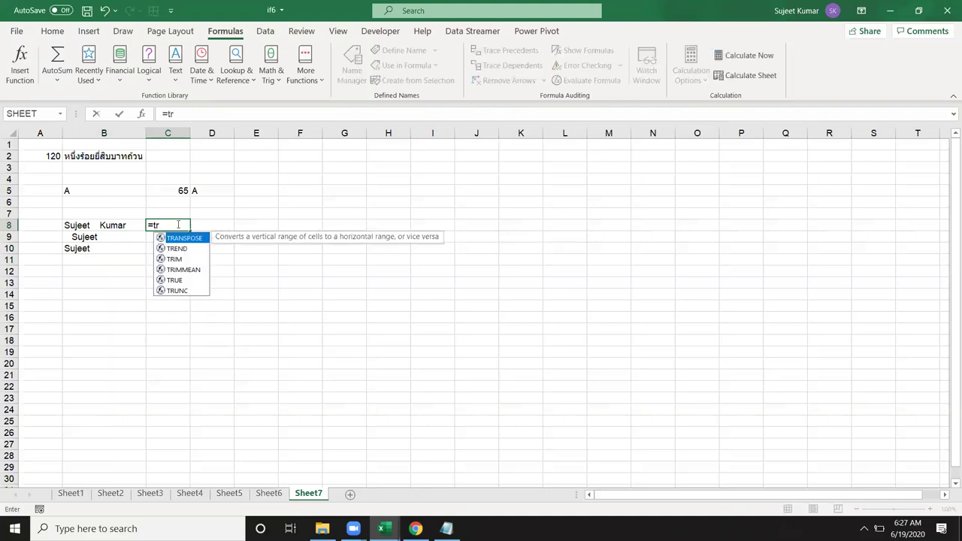
- Complete =TRIM(B8) in C8
{"action": "key", "text": "Down"}
{"action": "key", "text": "Down"}
{"action": "key", "text": "Down"}
{"action": "key", "text": "Up"}
{"action": "key", "text": "Tab"}
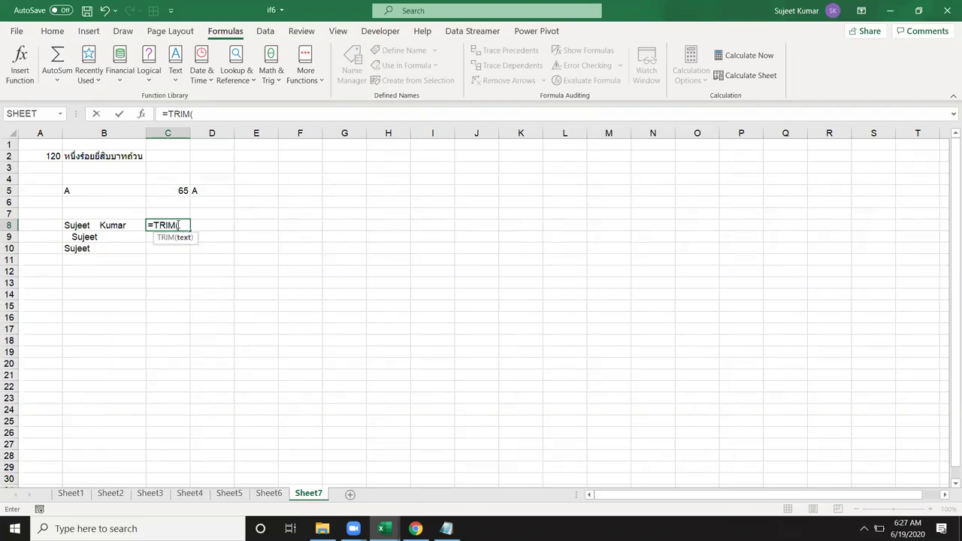
{"action": "left_click", "coordinate": [104, 226]}
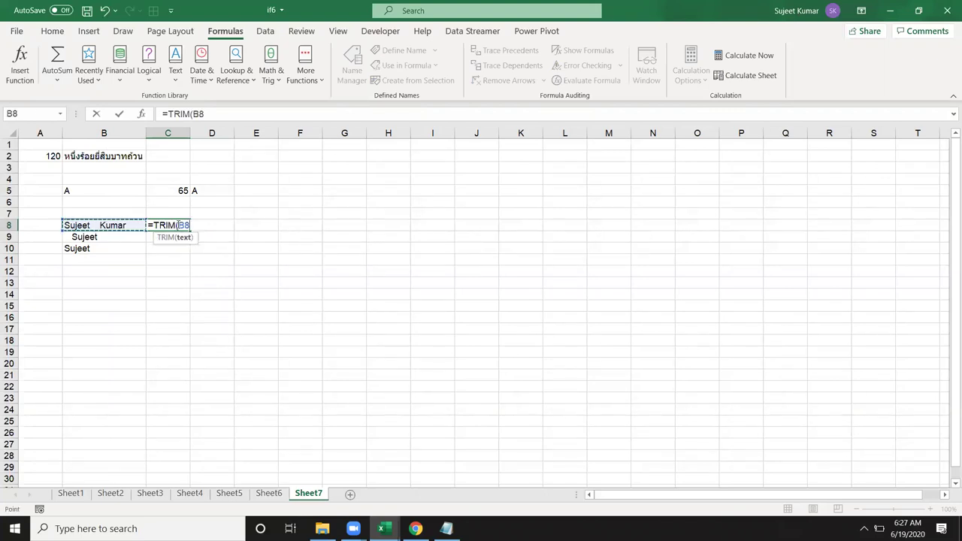
{"action": "key", "text": "Return"}
- Fill the TRIM formula down to C10 and check the trimmed results in C8:C10
{"action": "left_click", "coordinate": [169, 226]}
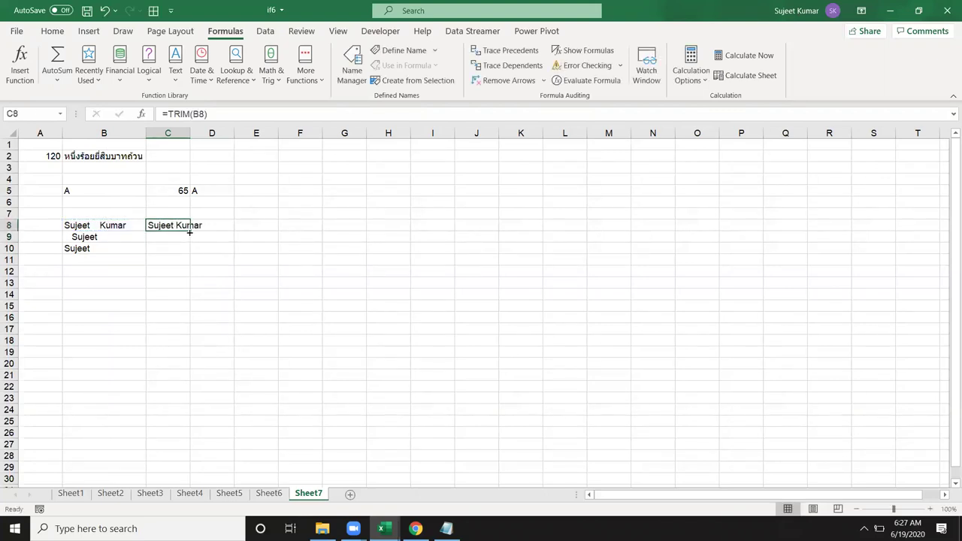
{"action": "left_click_drag", "start_coordinate": [189, 232], "coordinate": [192, 252]}
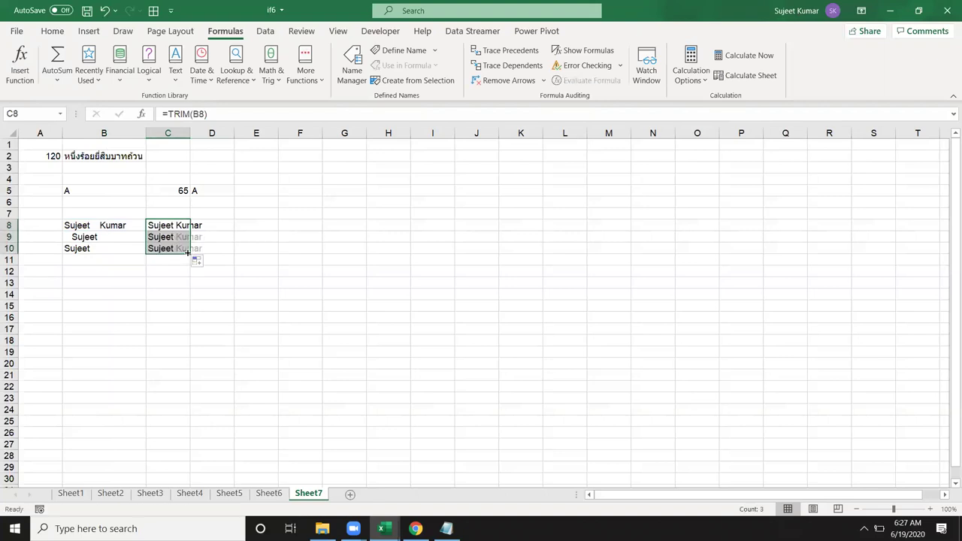
{"action": "left_click", "coordinate": [178, 226]}
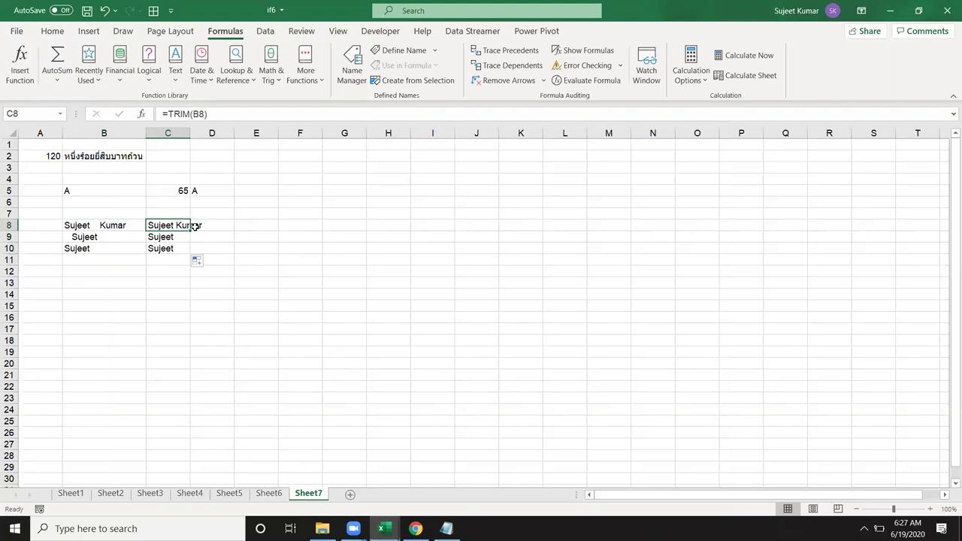
{"action": "left_click", "coordinate": [186, 237]}
{"action": "left_click", "coordinate": [186, 248]}
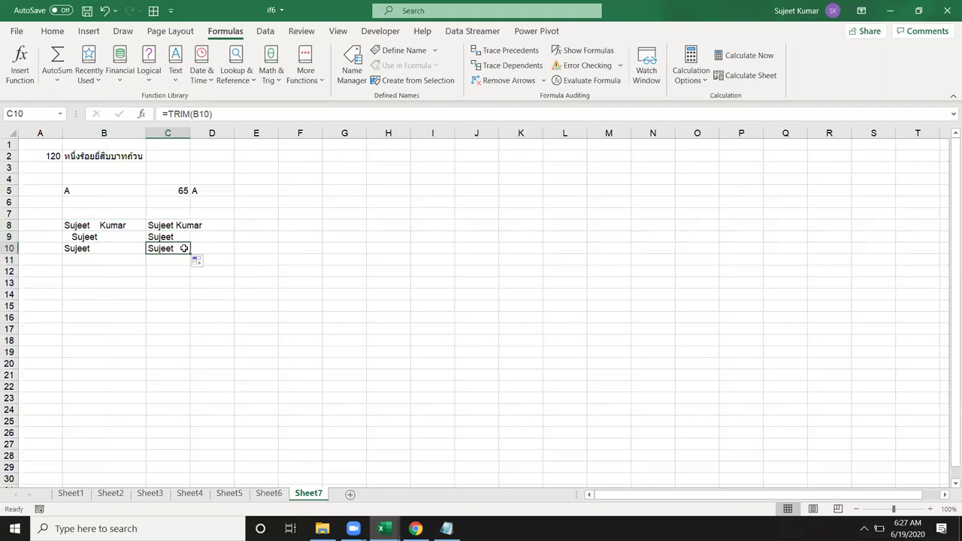
{"action": "left_click", "coordinate": [106, 270]}
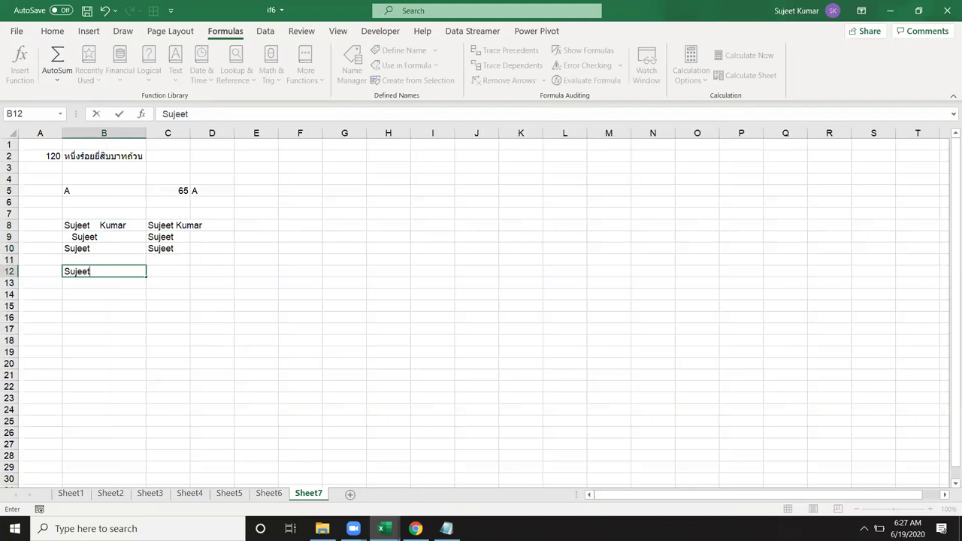
- Enter a sample name in B12 with a line break between first and last name
{"action": "key", "text": "alt+Return"}
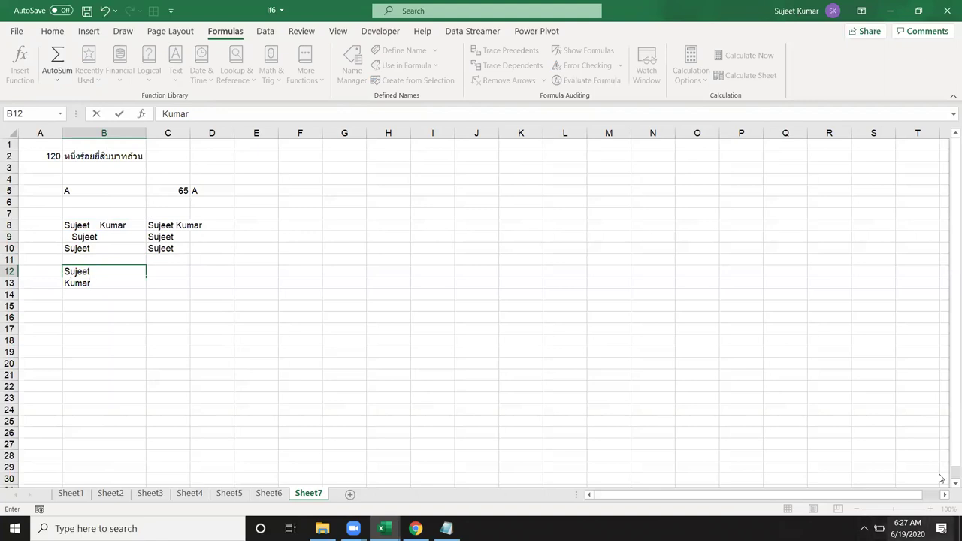
{"action": "left_click", "coordinate": [421, 329]}
- Enter =TRIM(B12) in C12 and widen column C
{"action": "left_click", "coordinate": [167, 271]}
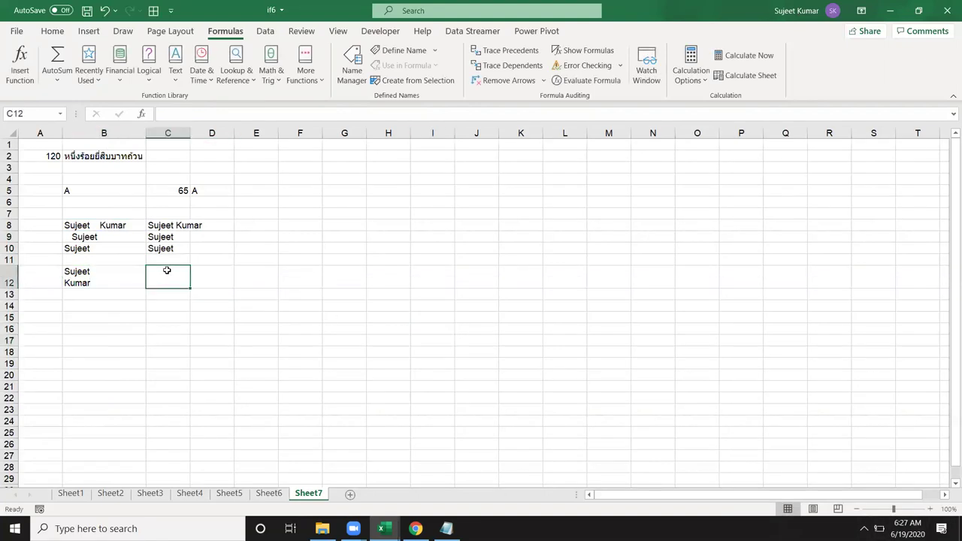
{"action": "type", "text": "="}
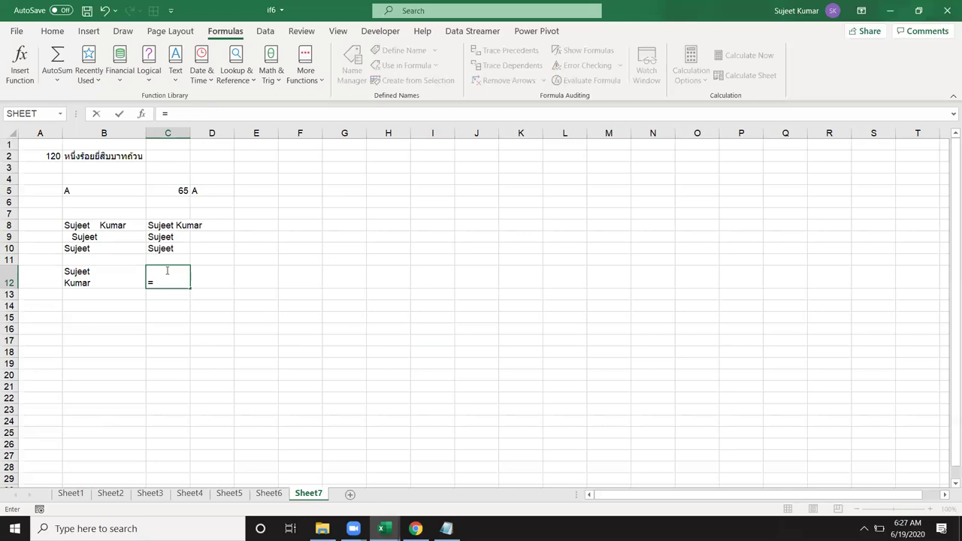
{"action": "type", "text": "trim(b12"}
{"action": "key", "text": "Return"}
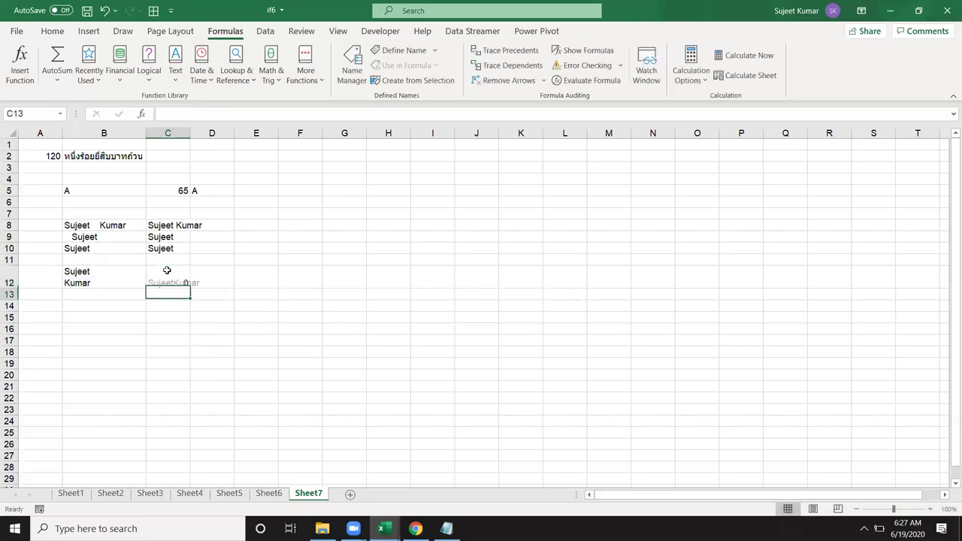
{"action": "left_click_drag", "start_coordinate": [192, 132], "coordinate": [209, 132]}
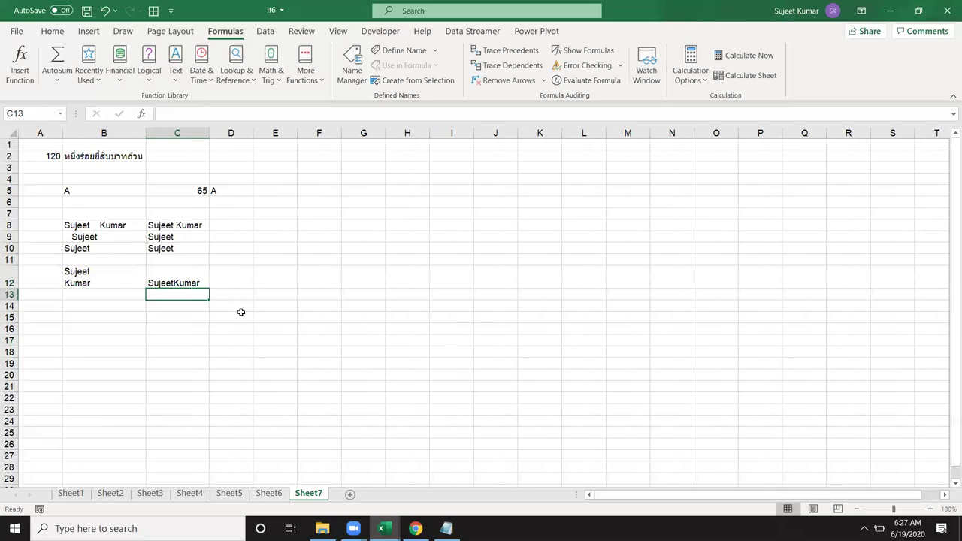
- Enter =LEN(C12) in C13, returning 12, and compare the C12 and C13 formulas
{"action": "type", "text": "=len"}
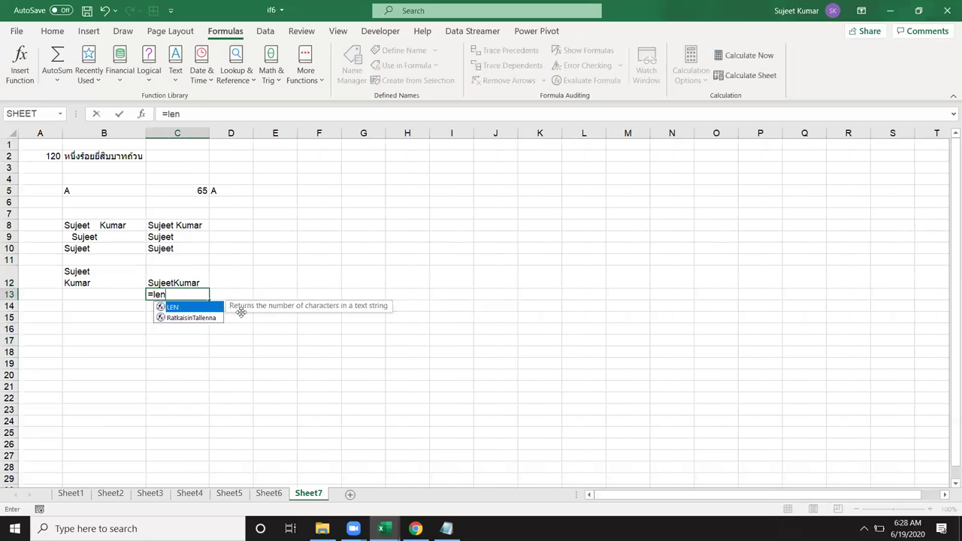
{"action": "key", "text": "Tab"}
{"action": "key", "text": "Up"}
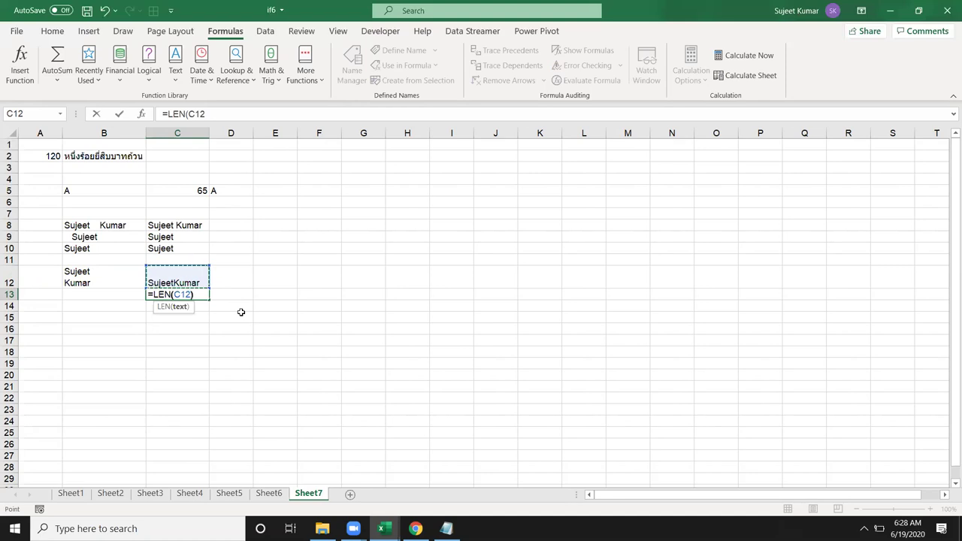
{"action": "key", "text": "Return"}
{"action": "left_click", "coordinate": [196, 292]}
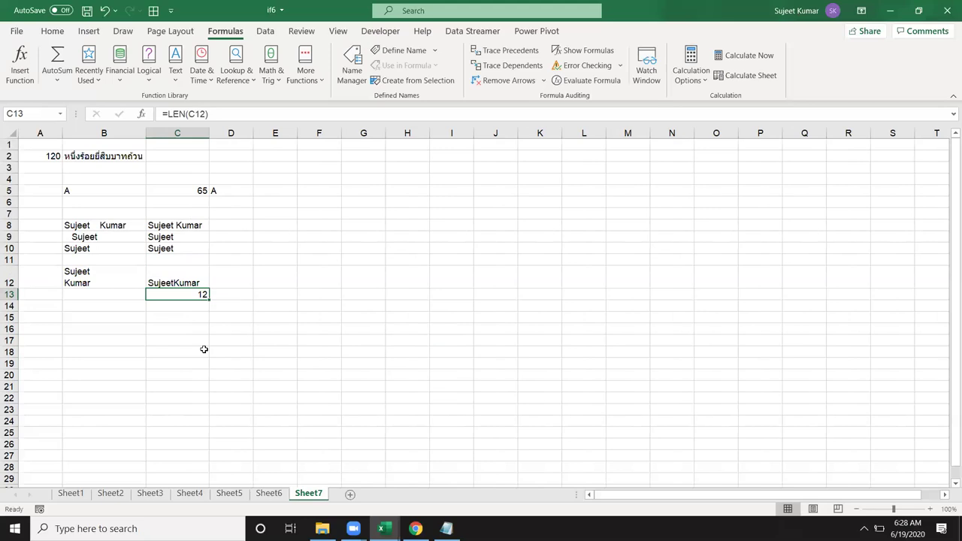
{"action": "left_click", "coordinate": [166, 279]}
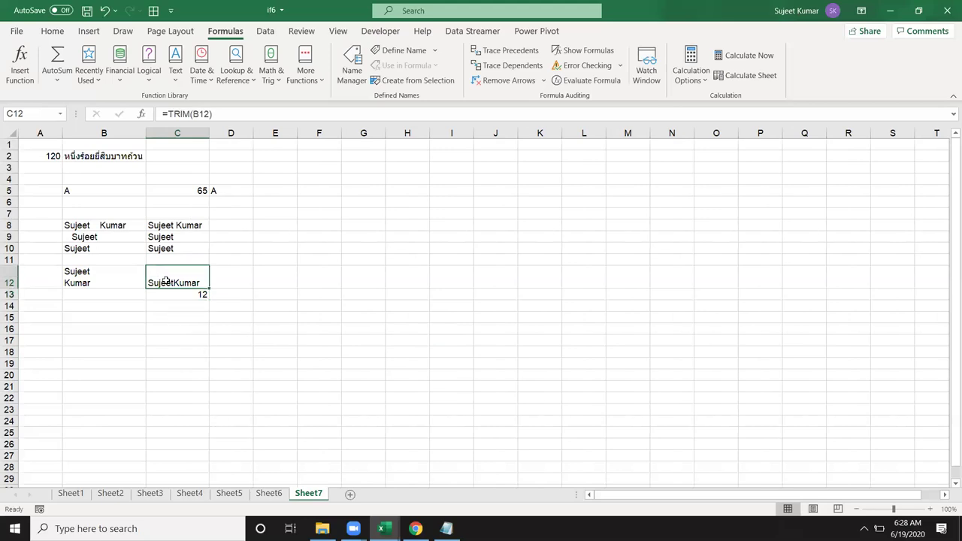
{"action": "left_click", "coordinate": [160, 297]}
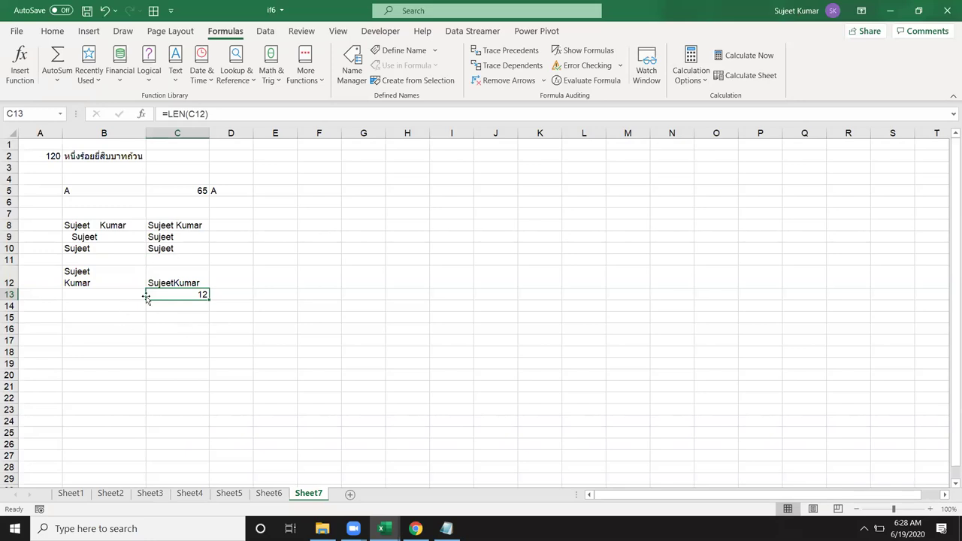
{"action": "left_click", "coordinate": [188, 280]}
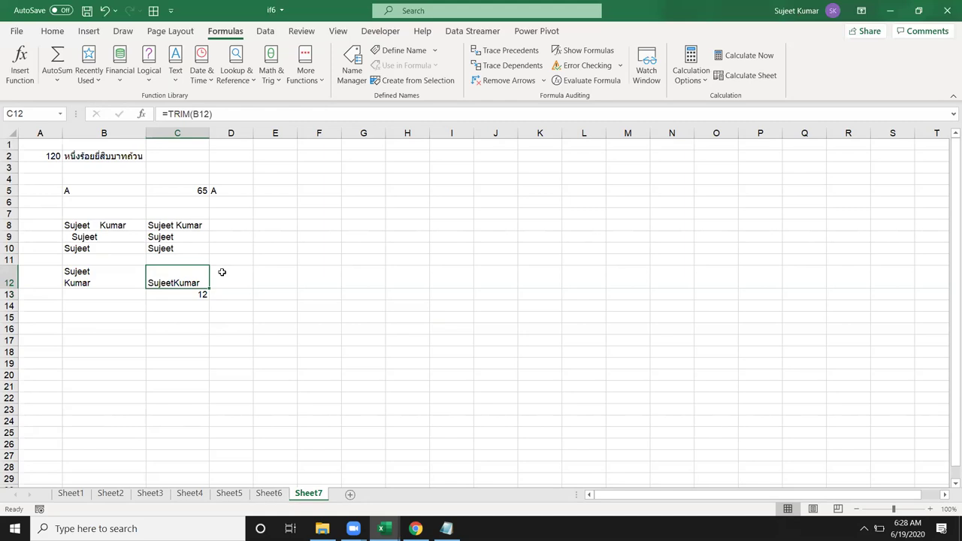
{"action": "left_click", "coordinate": [221, 278]}
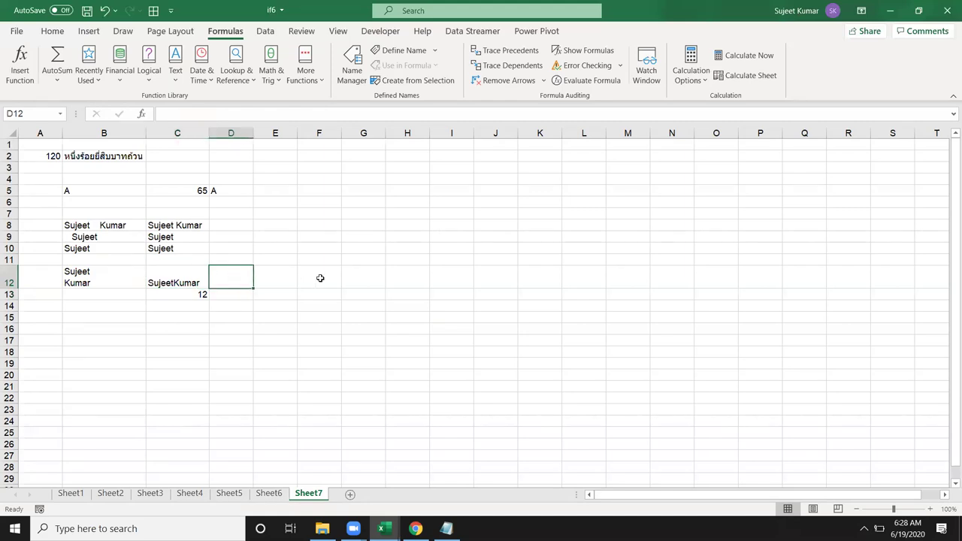
- Enter =CLEAN(C12) in D12
{"action": "type", "text": "=cl"}
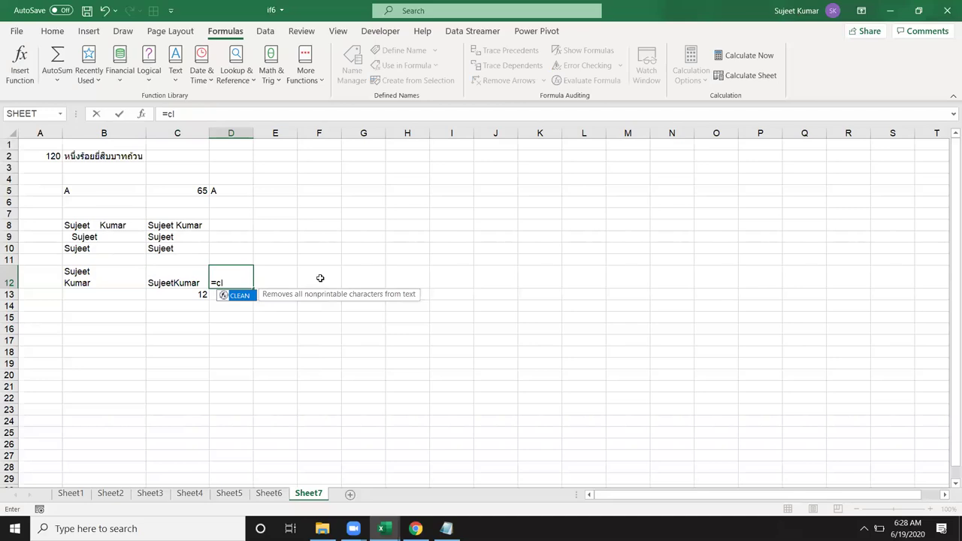
{"action": "key", "text": "Tab"}
{"action": "key", "text": "Left"}
{"action": "key", "text": "Return"}
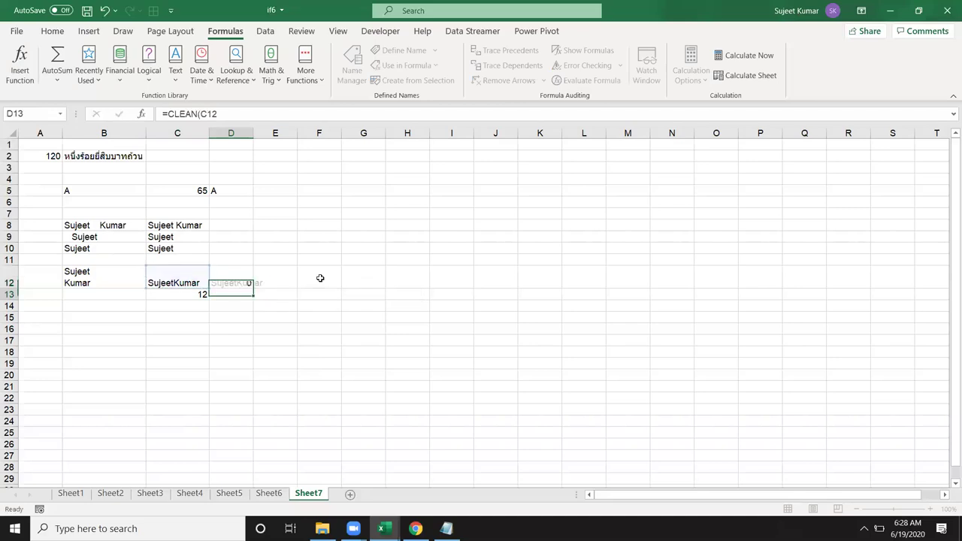
{"action": "key", "text": "Up"}
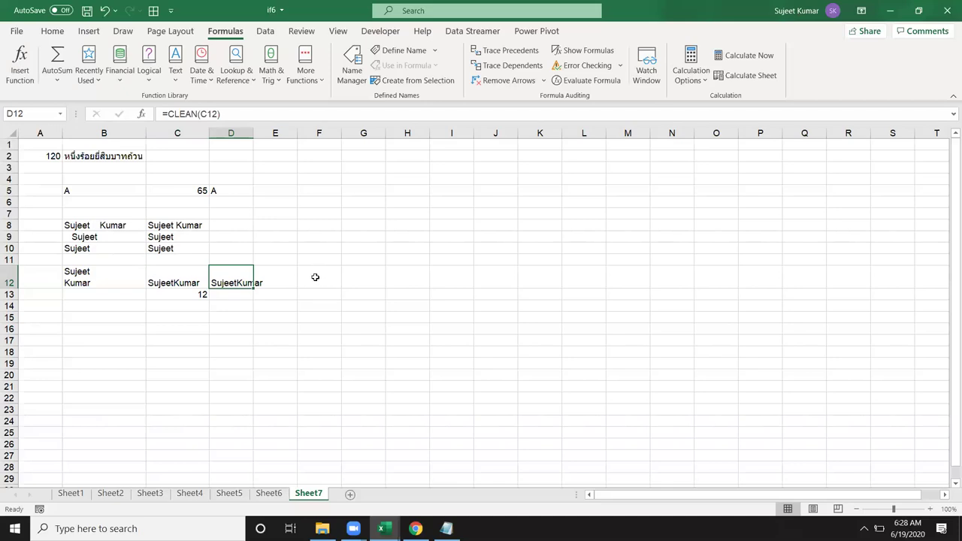
- Enter =LEN(D12) in D13, returning 11 characters
{"action": "left_click", "coordinate": [246, 294]}
{"action": "type", "text": "="}
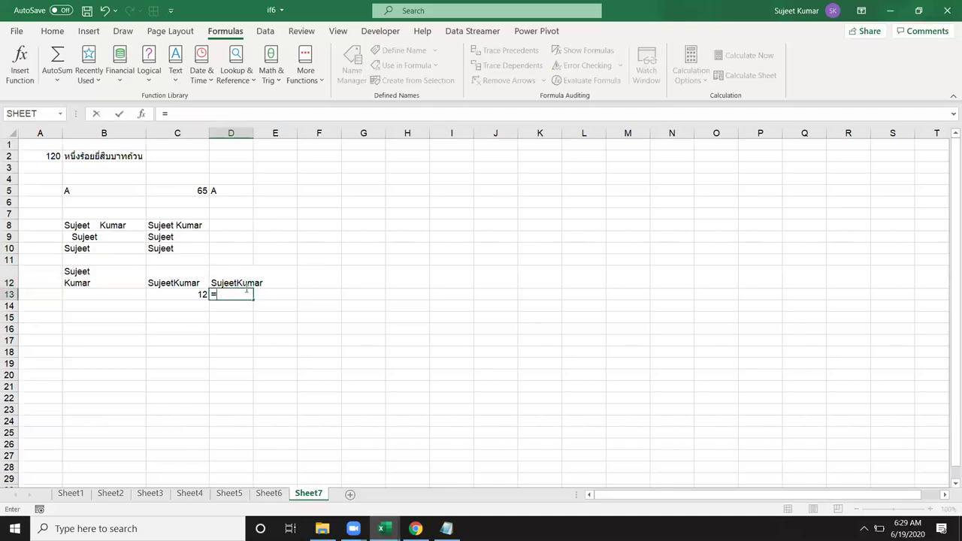
{"action": "type", "text": "le"}
{"action": "key", "text": "Down"}
{"action": "key", "text": "Tab"}
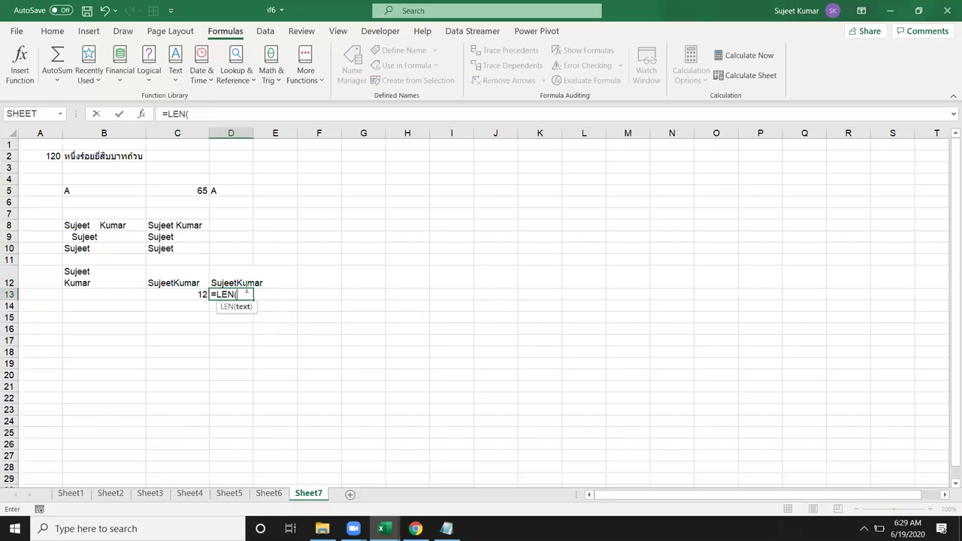
{"action": "left_click", "coordinate": [247, 286]}
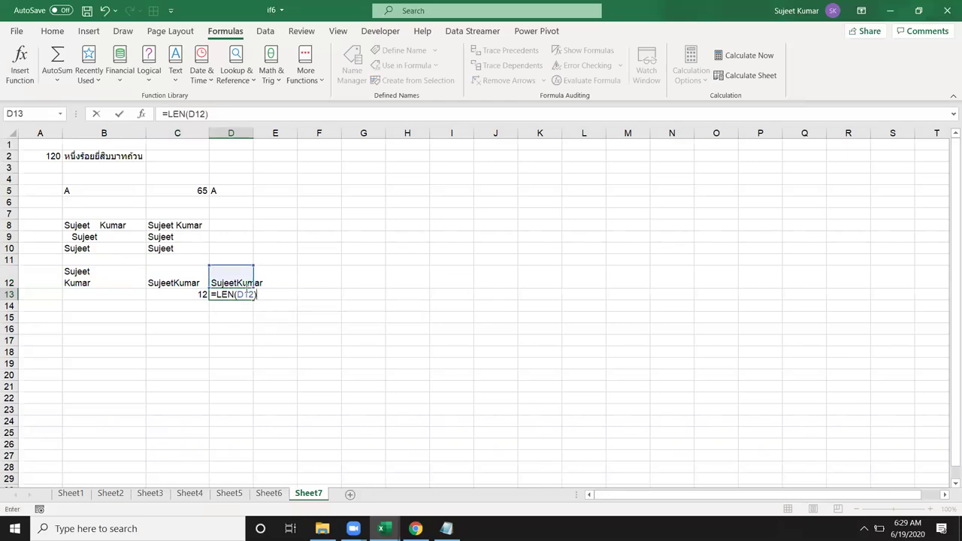
{"action": "key", "text": "Return"}
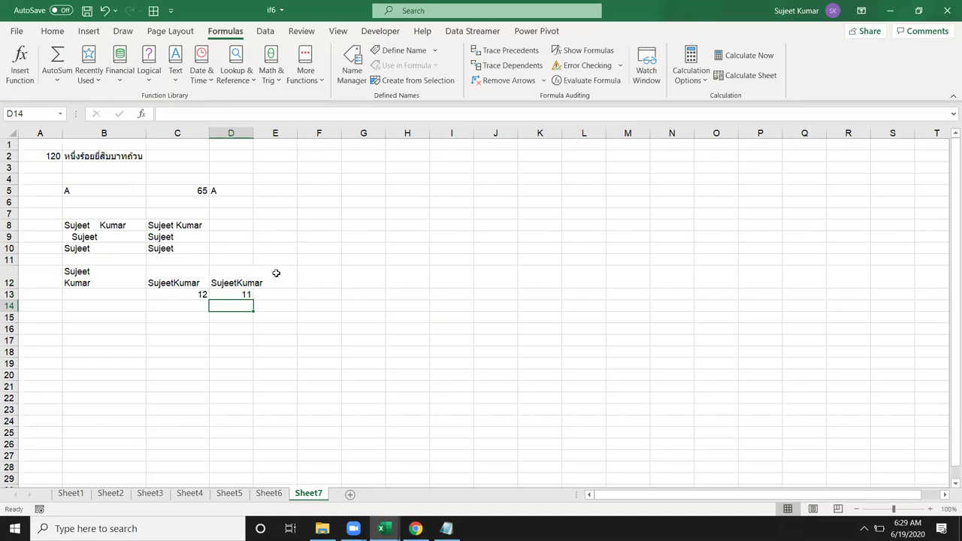
{"action": "left_click", "coordinate": [290, 168]}
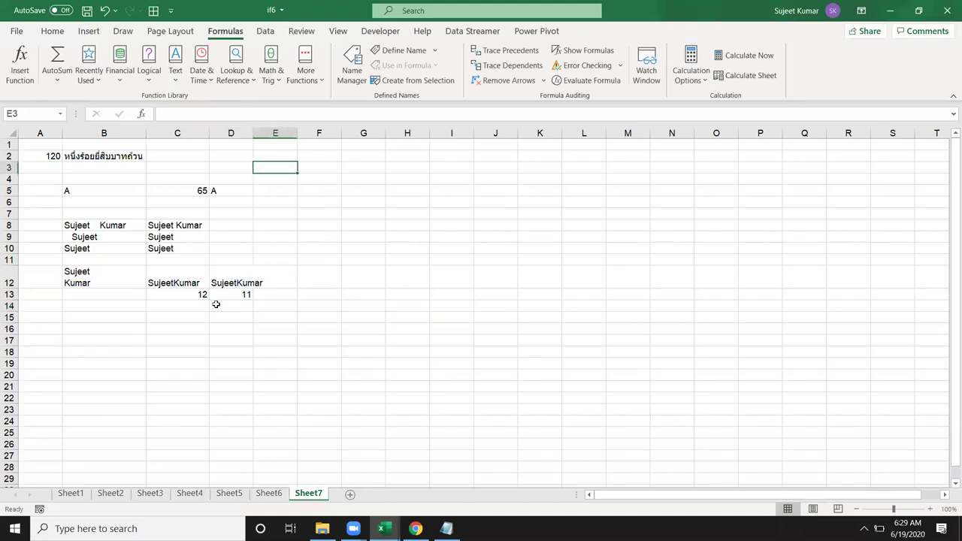
- Type the sample name without spaces into C14, correcting a stray letter
{"action": "left_click", "coordinate": [163, 311]}
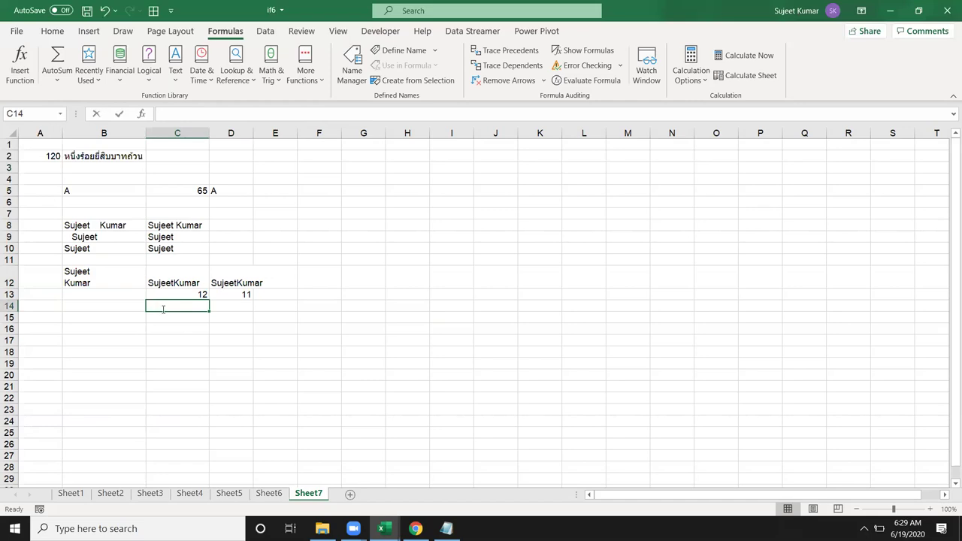
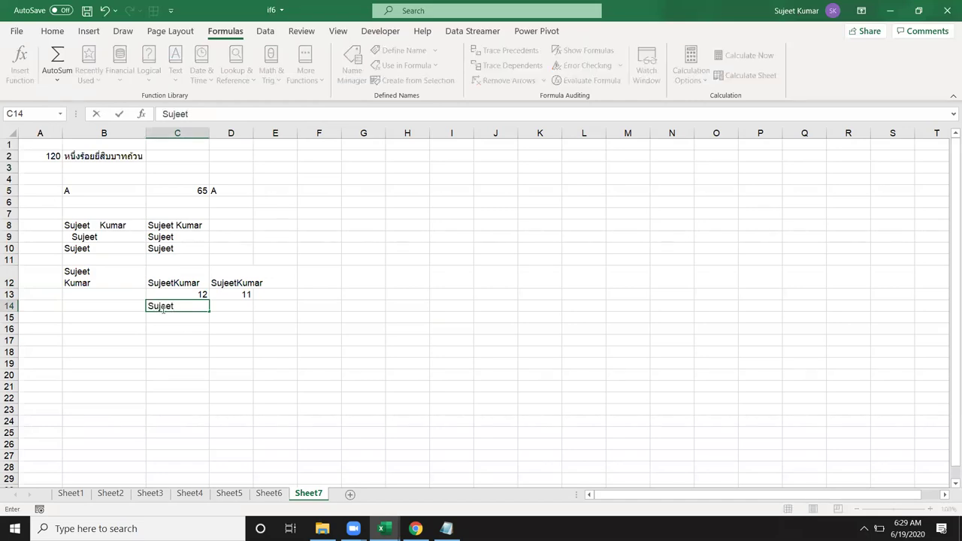
{"action": "key", "text": "Return"}
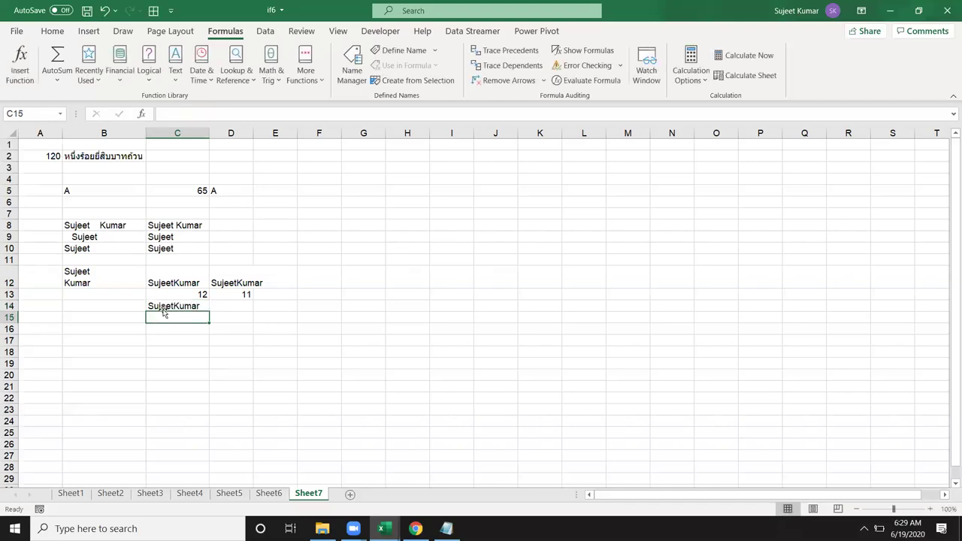
- Enter the comparison =C12=C14 in C15, returning FALSE
{"action": "type", "text": "="}
{"action": "key", "text": "Up"}
{"action": "key", "text": "Up"}
{"action": "key", "text": "Up"}
{"action": "type", "text": "="}
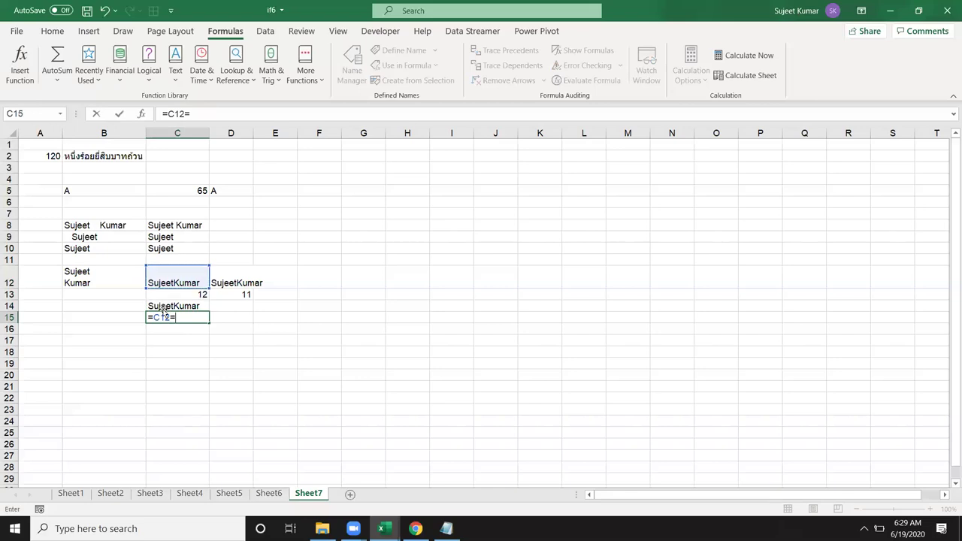
{"action": "key", "text": "Up"}
{"action": "key", "text": "Return"}
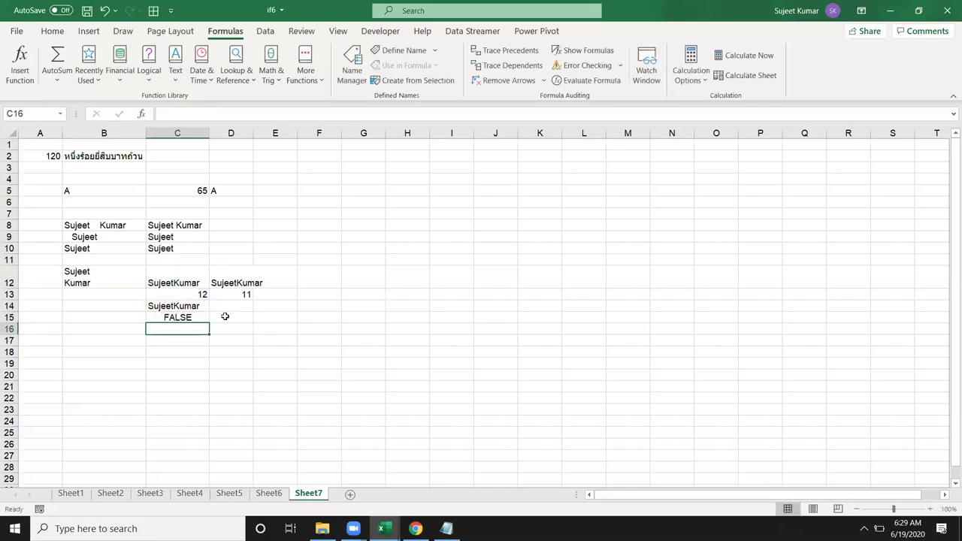
{"action": "left_click", "coordinate": [181, 305]}
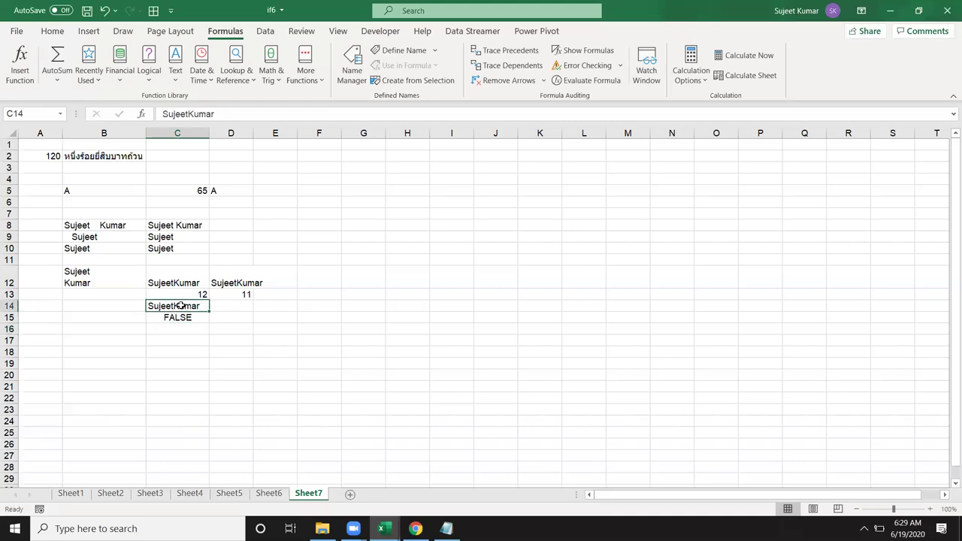
{"action": "left_click", "coordinate": [364, 150]}
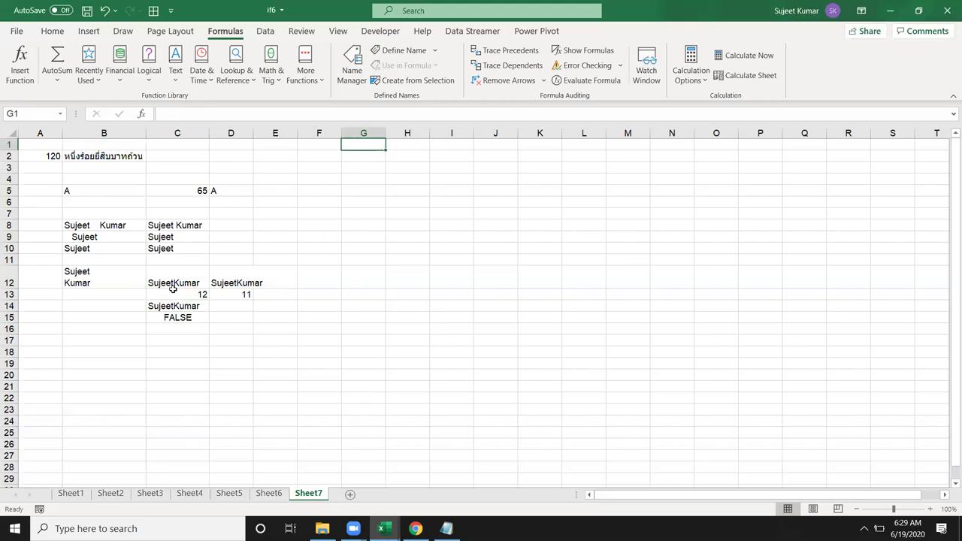
{"action": "left_click", "coordinate": [242, 284]}
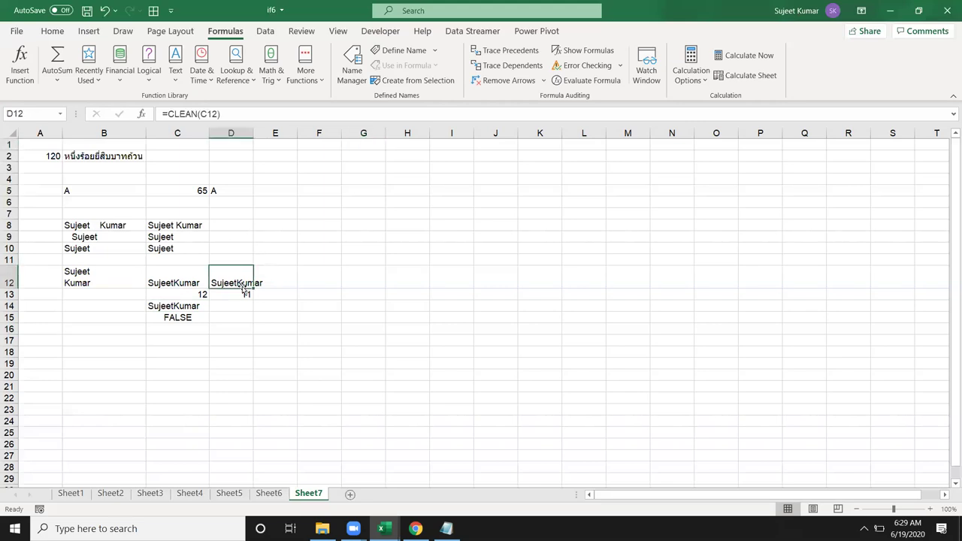
{"action": "double_click", "coordinate": [253, 133]}
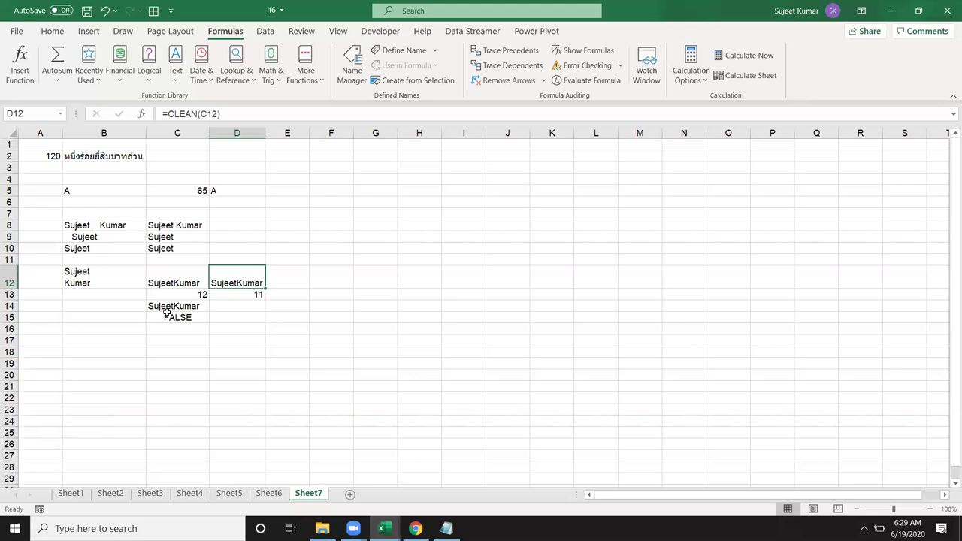
{"action": "left_click", "coordinate": [378, 145]}
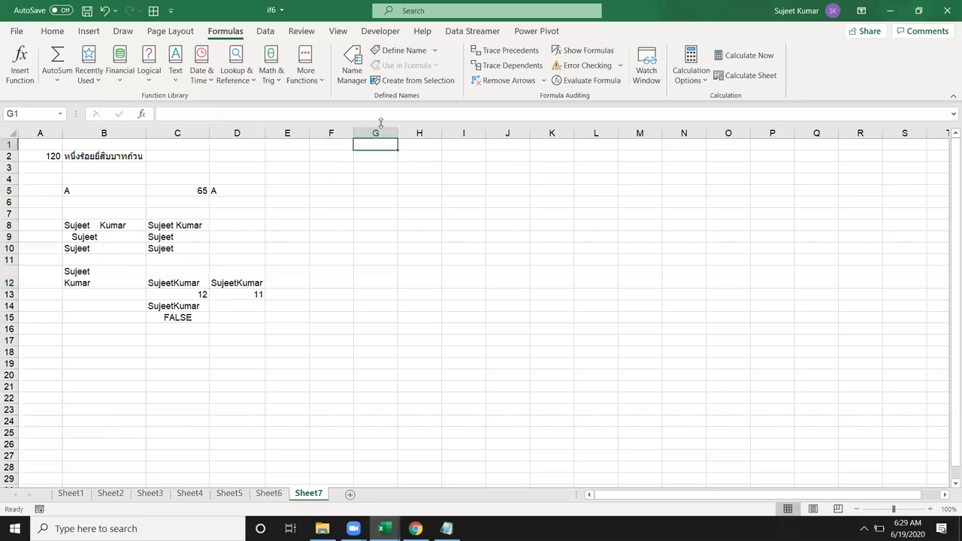
{"action": "type", "text": "123.369.8521"}
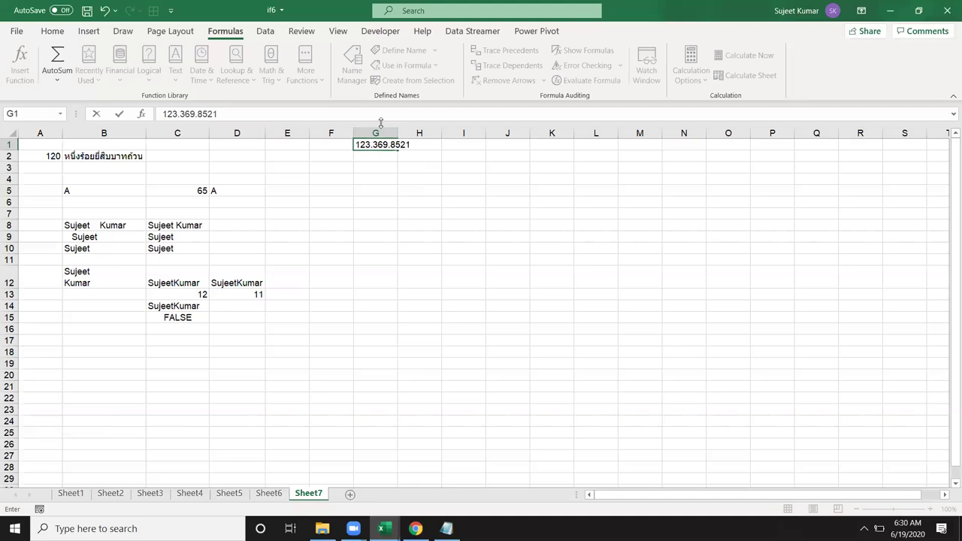
- Commit 123.369.8521 in G1, widen column G, and enter =SUBSTITUTE(G1,".","-") in G2
{"action": "left_click", "coordinate": [348, 200]}
{"action": "left_click_drag", "start_coordinate": [398, 134], "coordinate": [412, 133]}
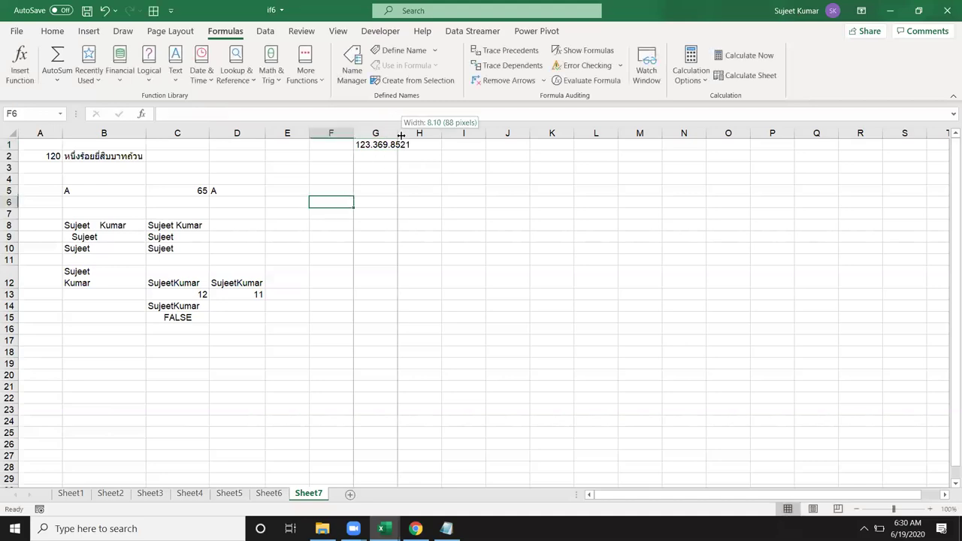
{"action": "left_click", "coordinate": [394, 157]}
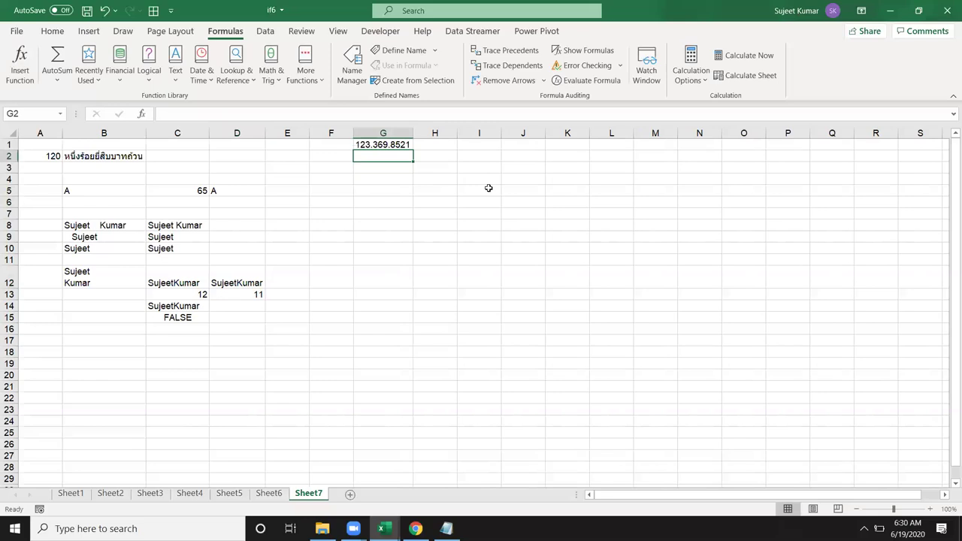
{"action": "type", "text": "\\="}
{"action": "key", "text": "BackSpace"}
{"action": "key", "text": "BackSpace"}
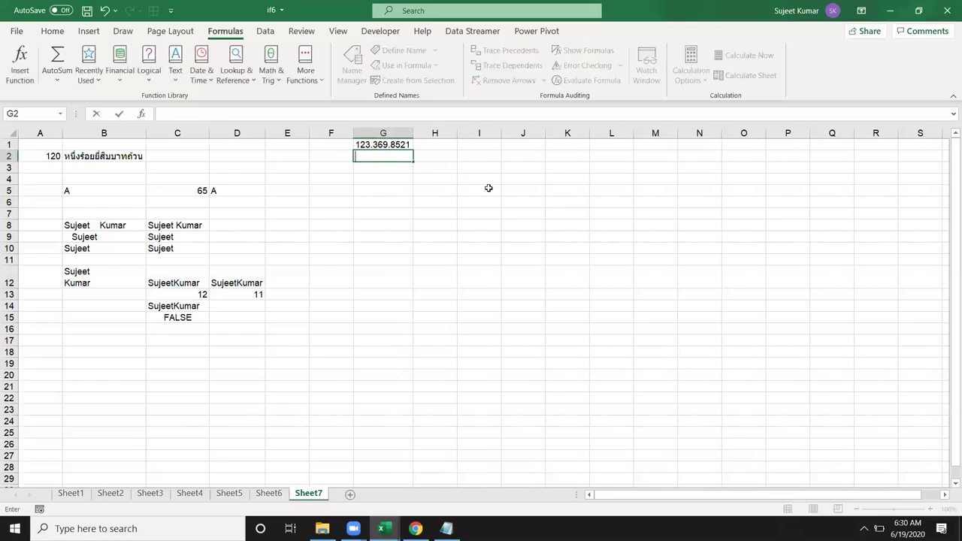
{"action": "type", "text": "=sub"}
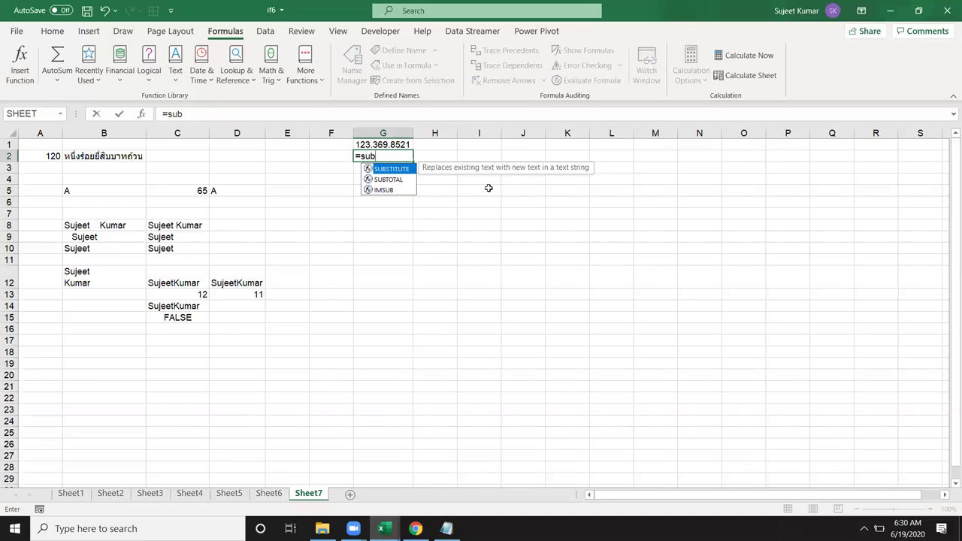
{"action": "key", "text": "Tab"}
{"action": "key", "text": "Up"}
{"action": "type", "text": ",\"."}
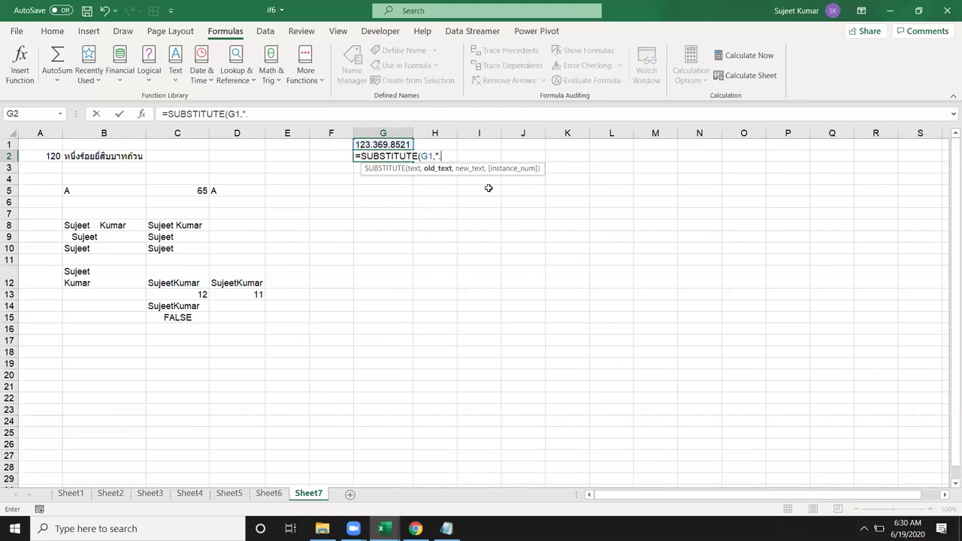
{"action": "type", "text": "\",\"-\""}
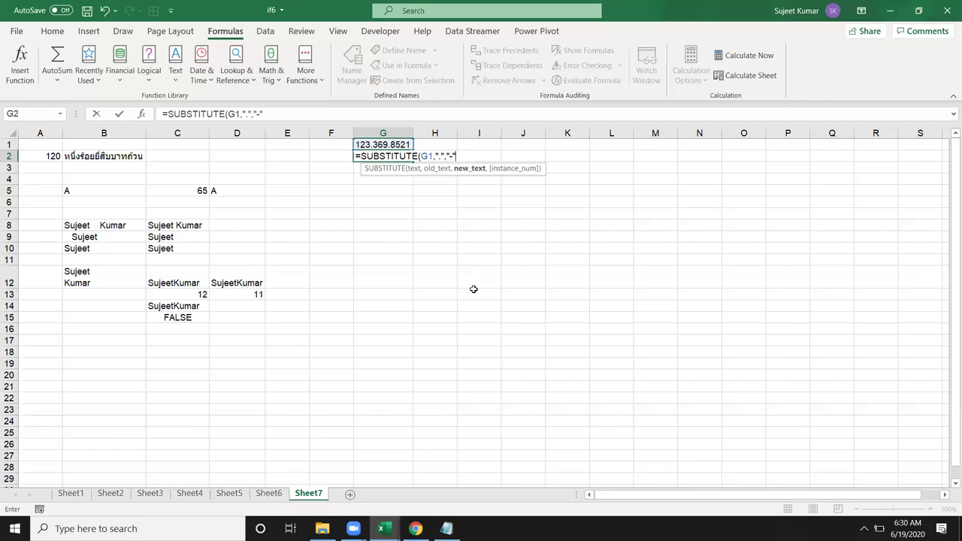
{"action": "key", "text": "Return"}
{"action": "key", "text": "Up"}
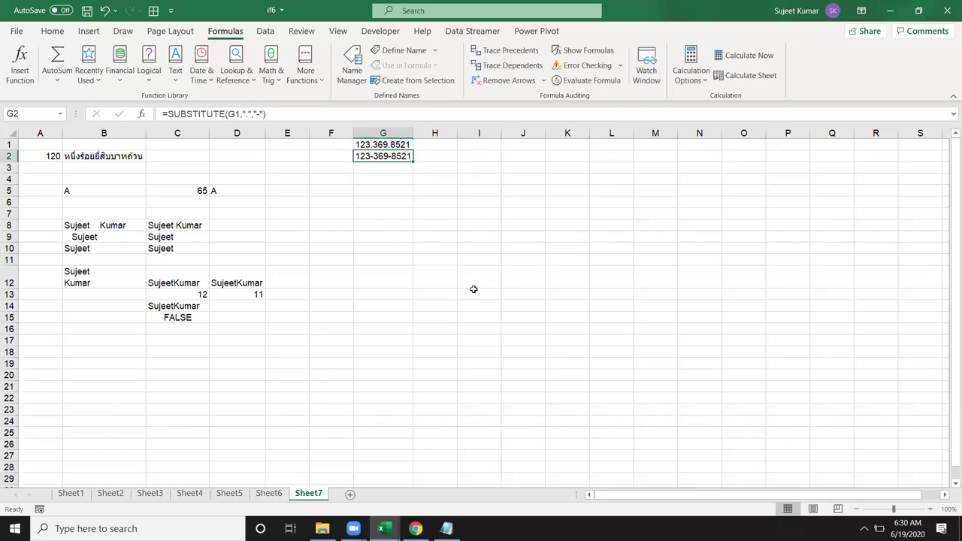
- Add instance argument 1 to G2's SUBSTITUTE so only the first dot becomes a dash
{"action": "double_click", "coordinate": [392, 156]}
{"action": "key", "text": "End"}
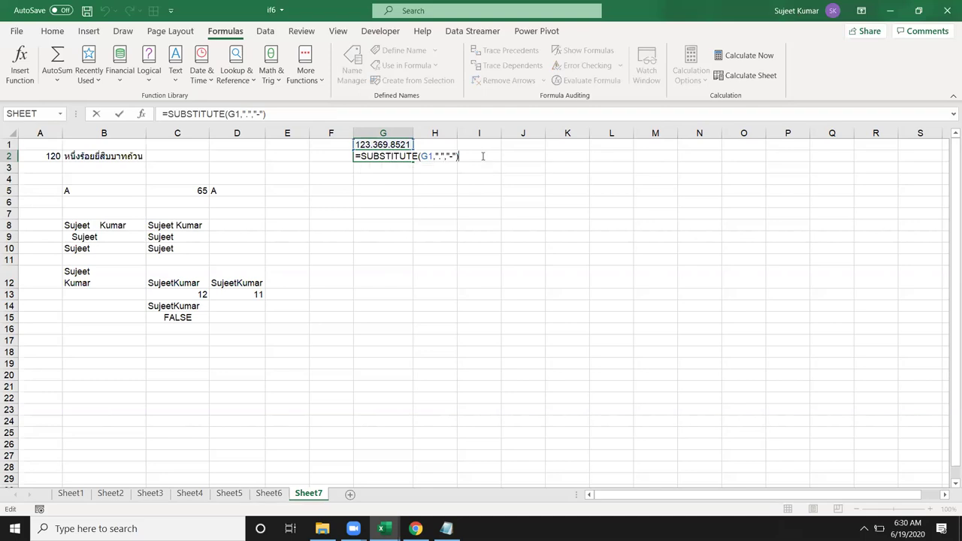
{"action": "key", "text": "BackSpace"}
{"action": "type", "text": ","}
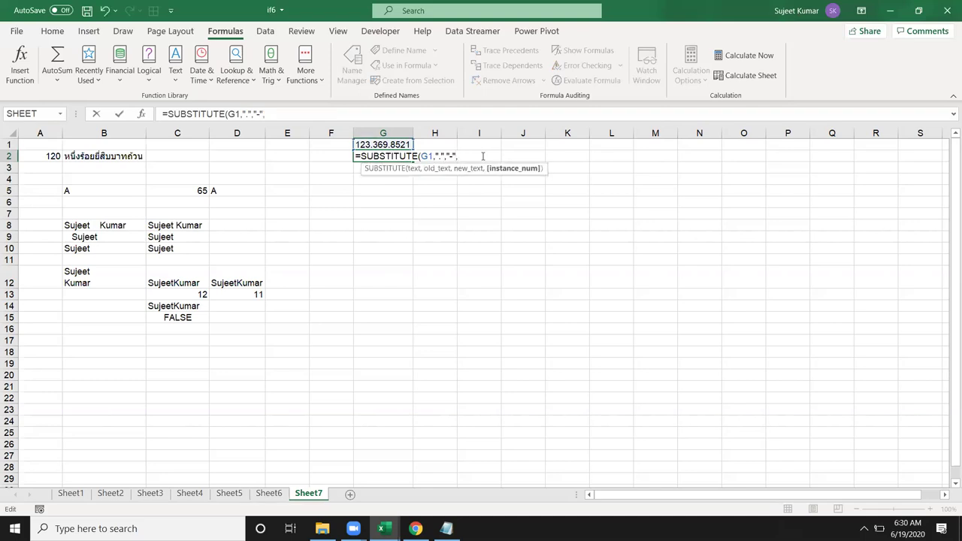
{"action": "type", "text": "1"}
{"action": "key", "text": "Return"}
{"action": "key", "text": "Up"}
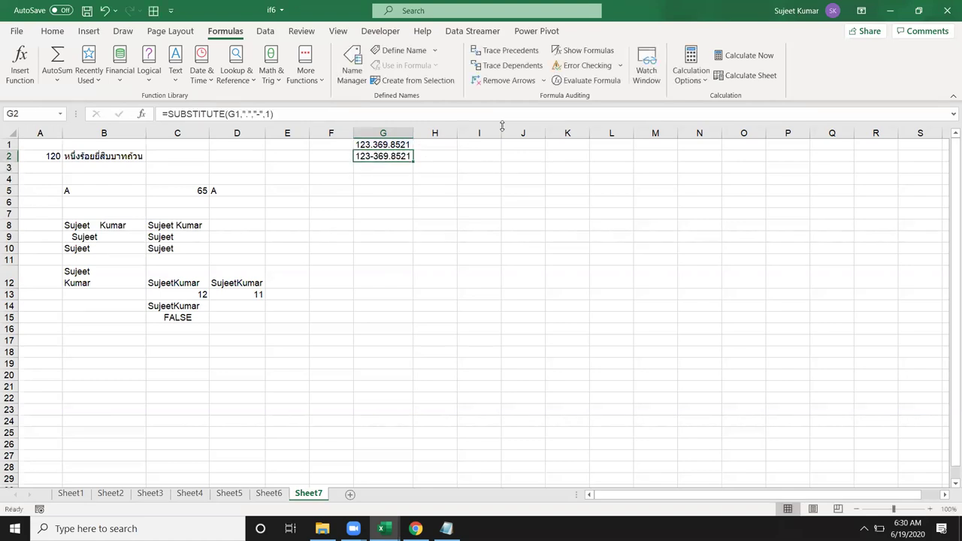
- Change G2's instance argument to 2 so only the second dot is replaced
{"action": "double_click", "coordinate": [384, 155]}
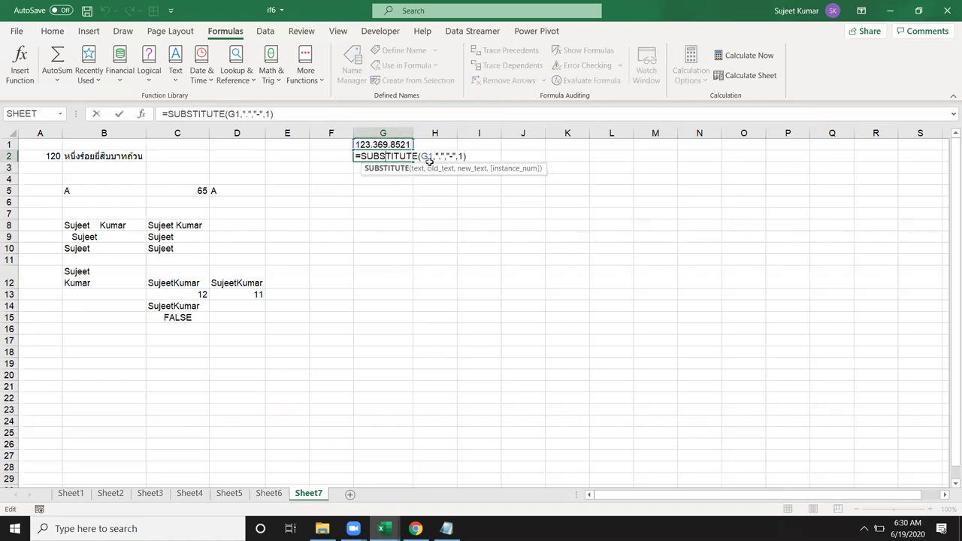
{"action": "double_click", "coordinate": [459, 155]}
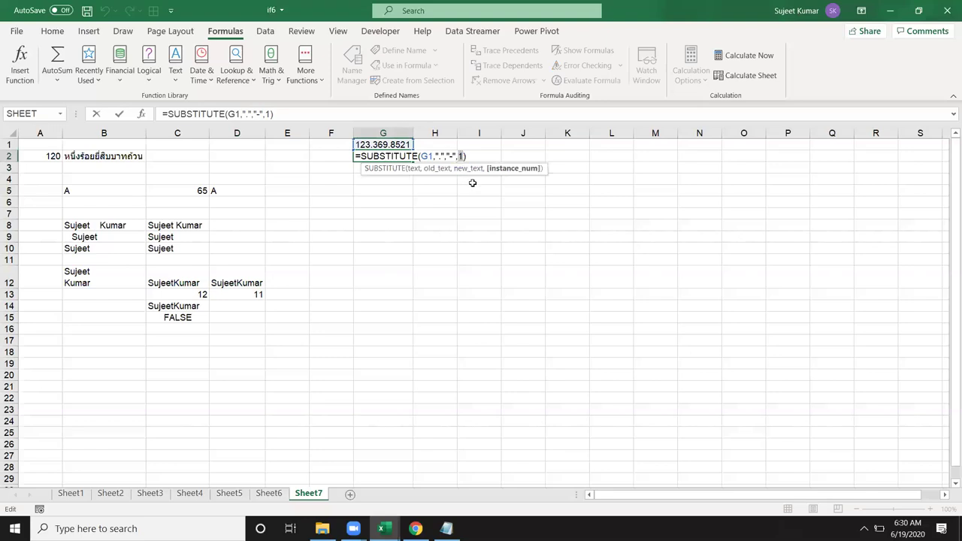
{"action": "type", "text": "2"}
{"action": "key", "text": "Return"}
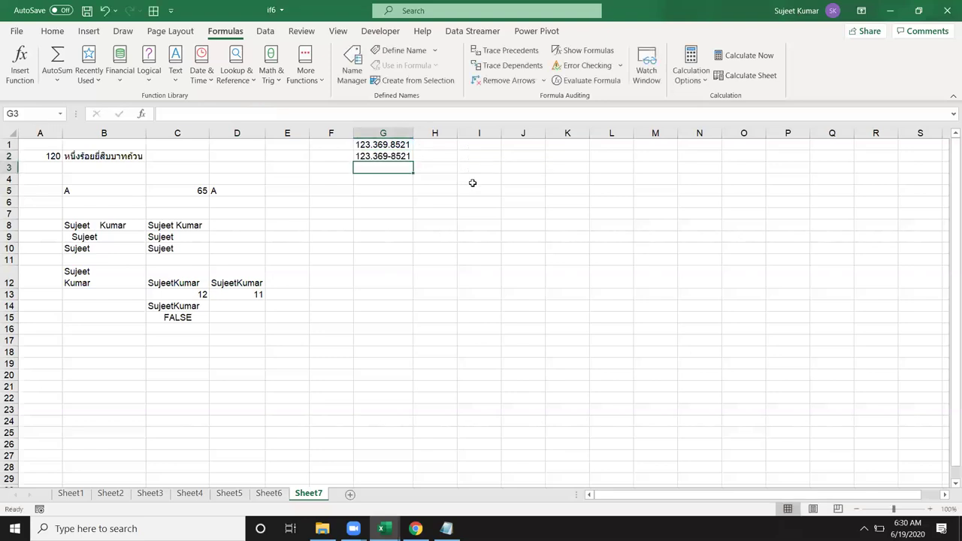
{"action": "key", "text": "Up"}
{"action": "left_click", "coordinate": [270, 114]}
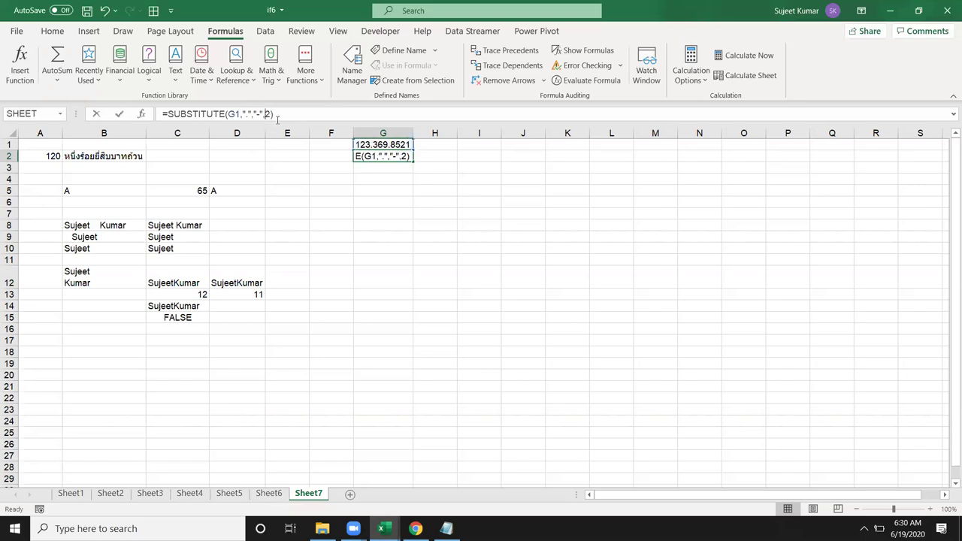
{"action": "key", "text": "BackSpace"}
{"action": "key", "text": "BackSpace"}
{"action": "key", "text": "Return"}
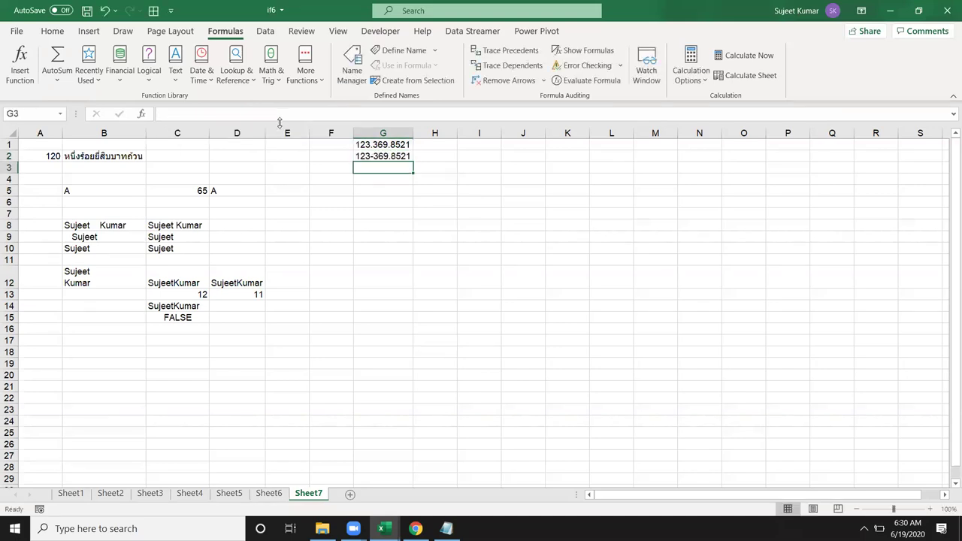
{"action": "left_click", "coordinate": [379, 156]}
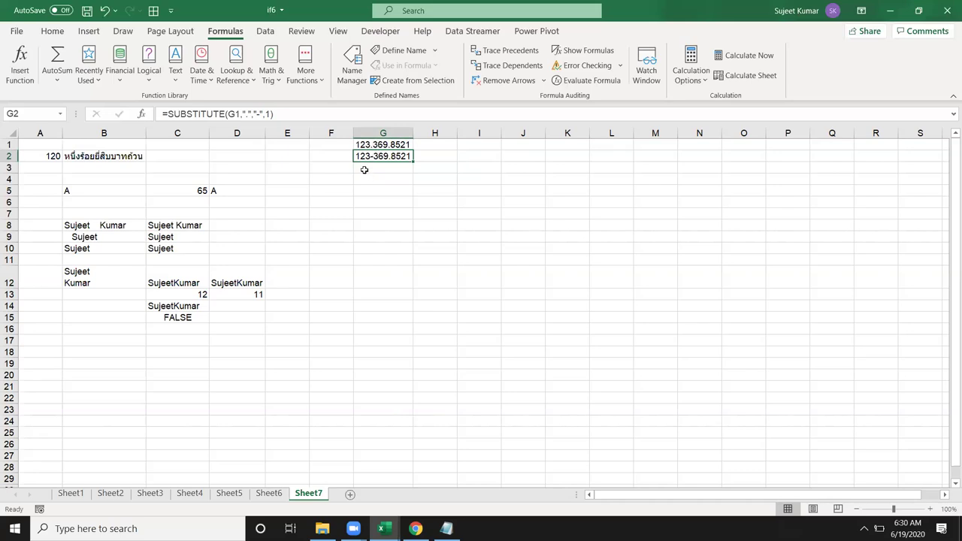
{"action": "left_click", "coordinate": [266, 114]}
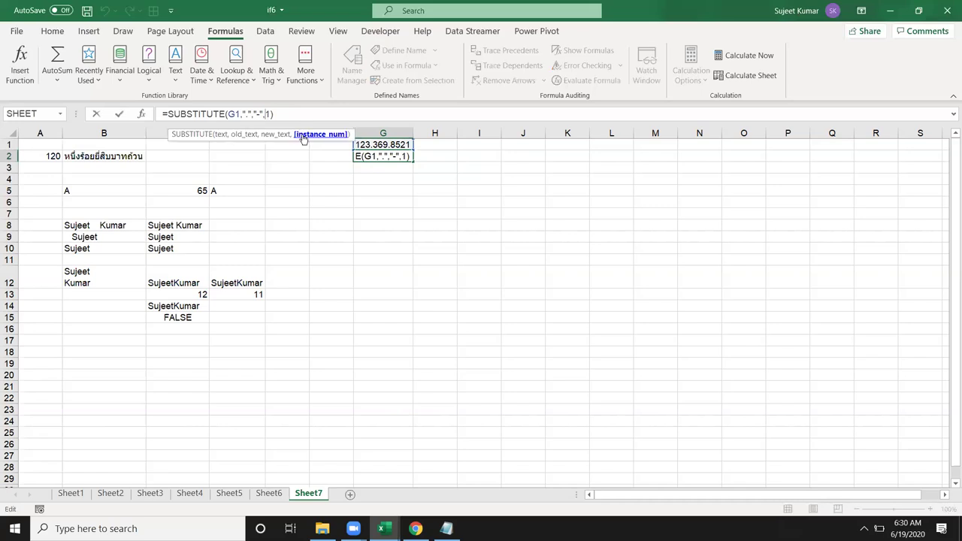
{"action": "key", "text": "Return"}
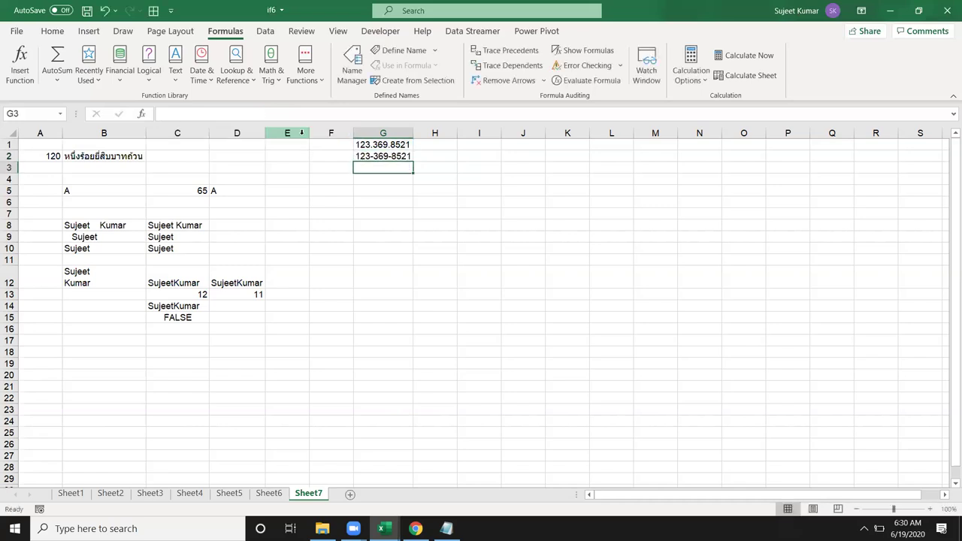
- Type =REPLACE(G2,4,1,"/") in G3 to swap G2's fourth character for a slash
{"action": "type", "text": "="}
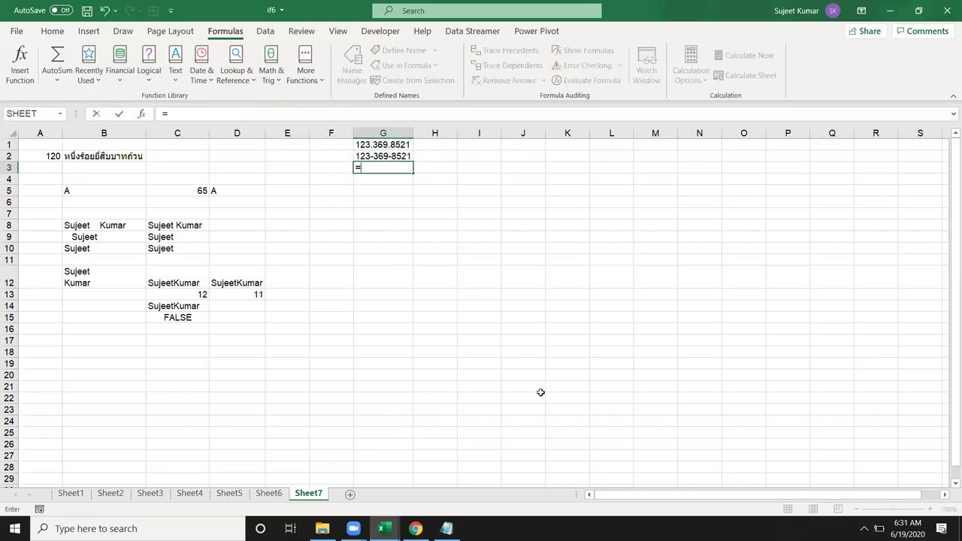
{"action": "type", "text": "re"}
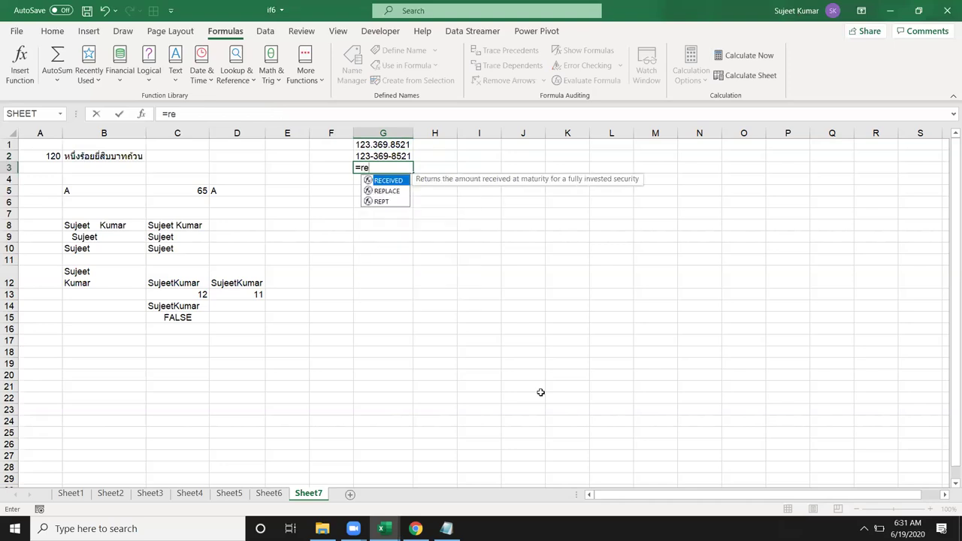
{"action": "key", "text": "Down"}
{"action": "key", "text": "Tab"}
{"action": "key", "text": "Up"}
{"action": "type", "text": ","}
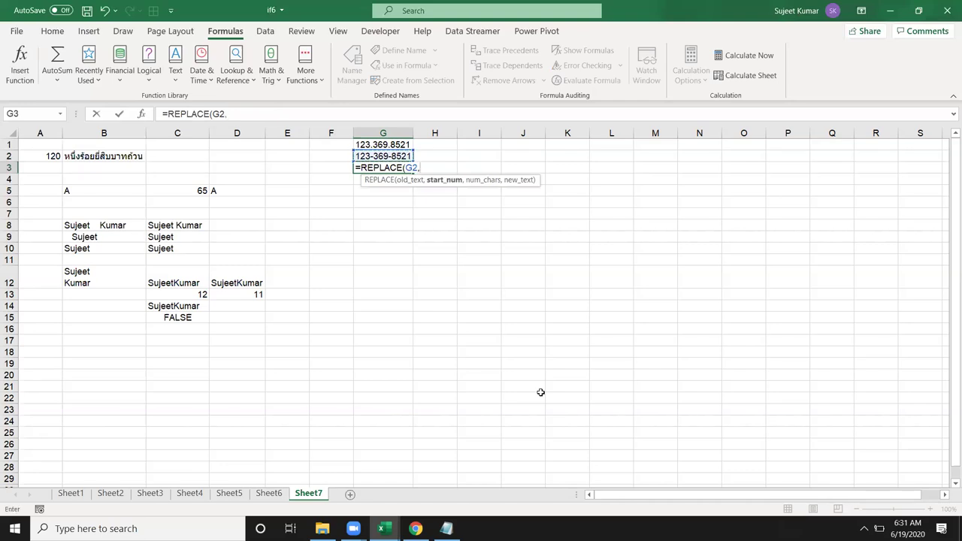
{"action": "type", "text": "4"}
{"action": "type", "text": ",1,\""}
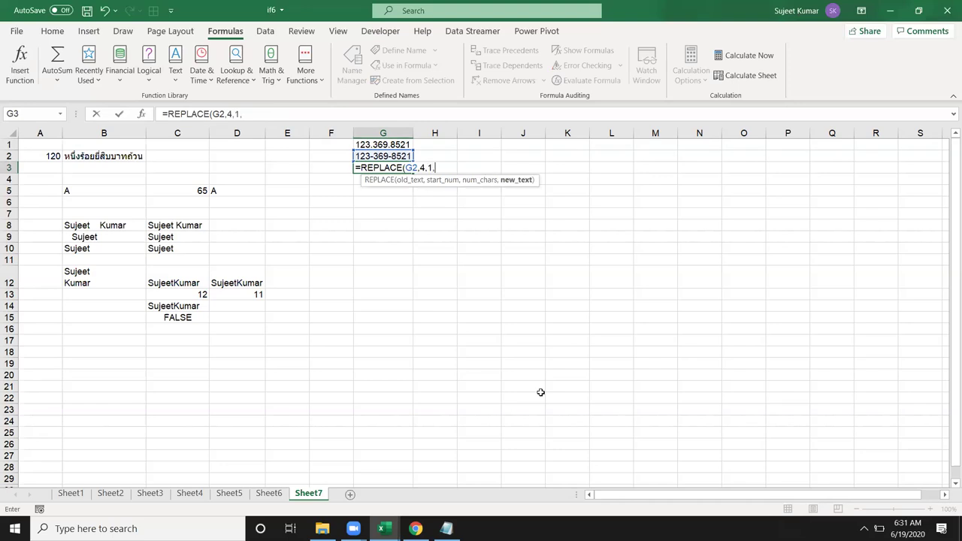
{"action": "type", "text": "/"}
{"action": "type", "text": "\""}
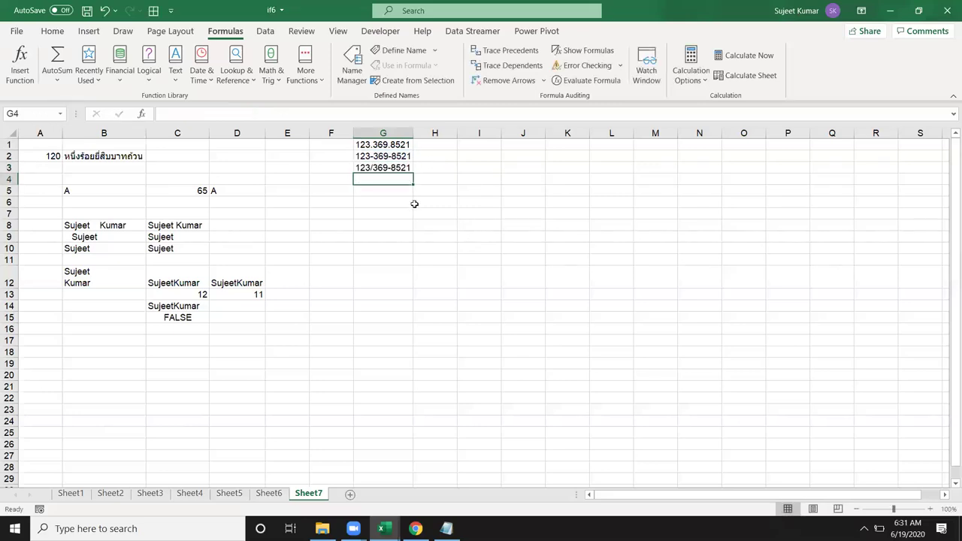
{"action": "double_click", "coordinate": [368, 156]}
{"action": "double_click", "coordinate": [439, 157]}
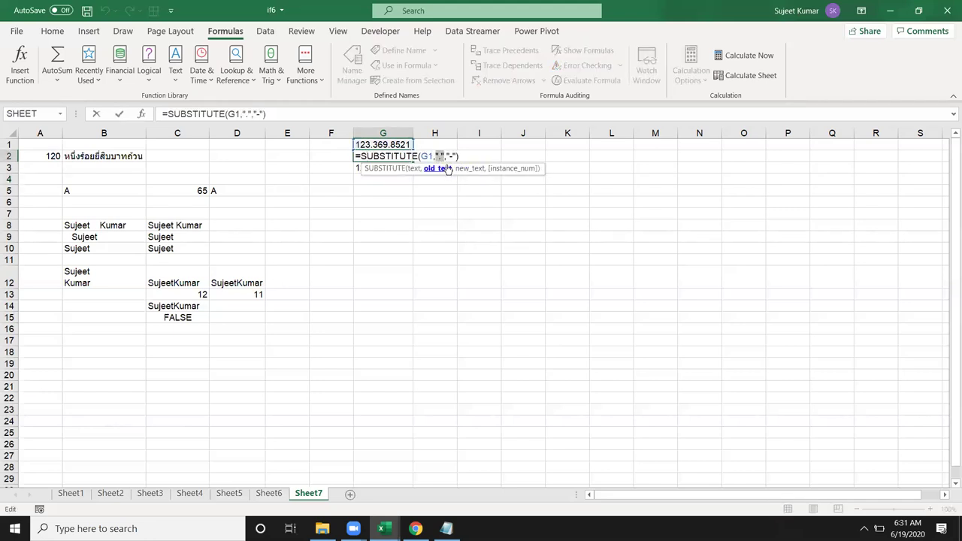
{"action": "left_click", "coordinate": [448, 156]}
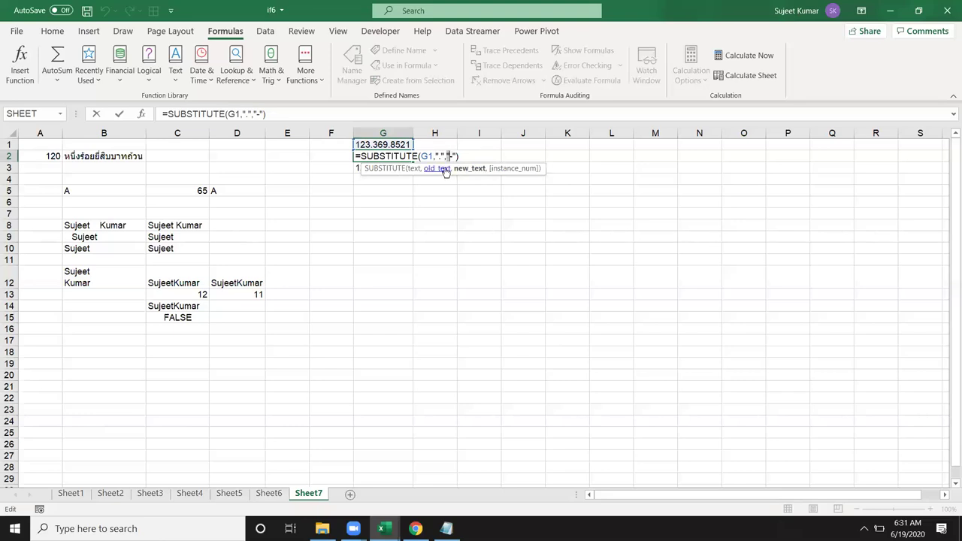
{"action": "key", "text": "Return"}
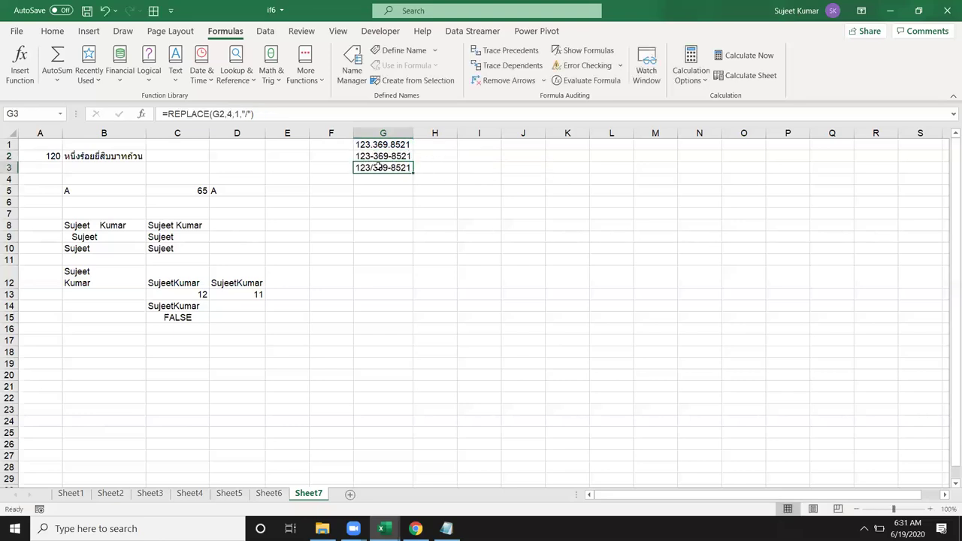
{"action": "double_click", "coordinate": [378, 166]}
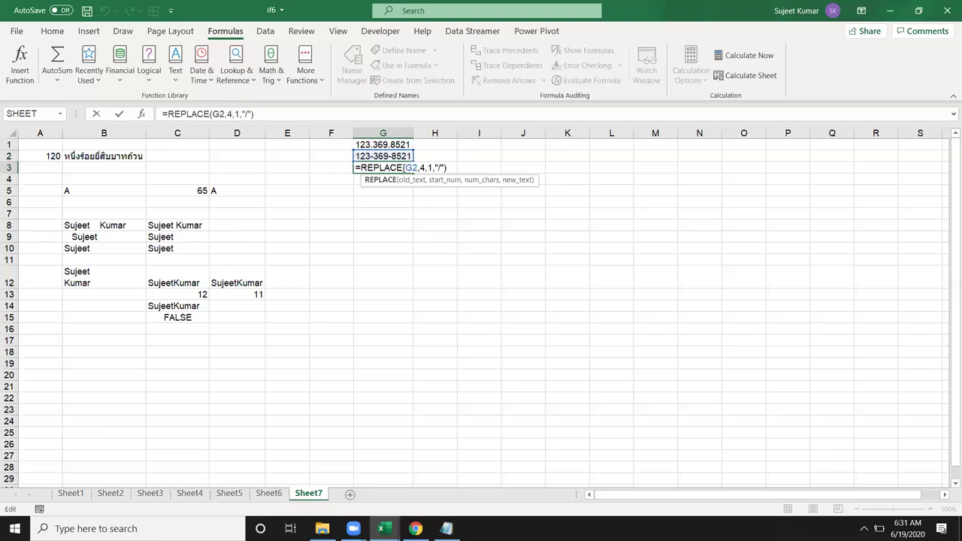
{"action": "left_click", "coordinate": [371, 160]}
{"action": "left_click", "coordinate": [373, 166]}
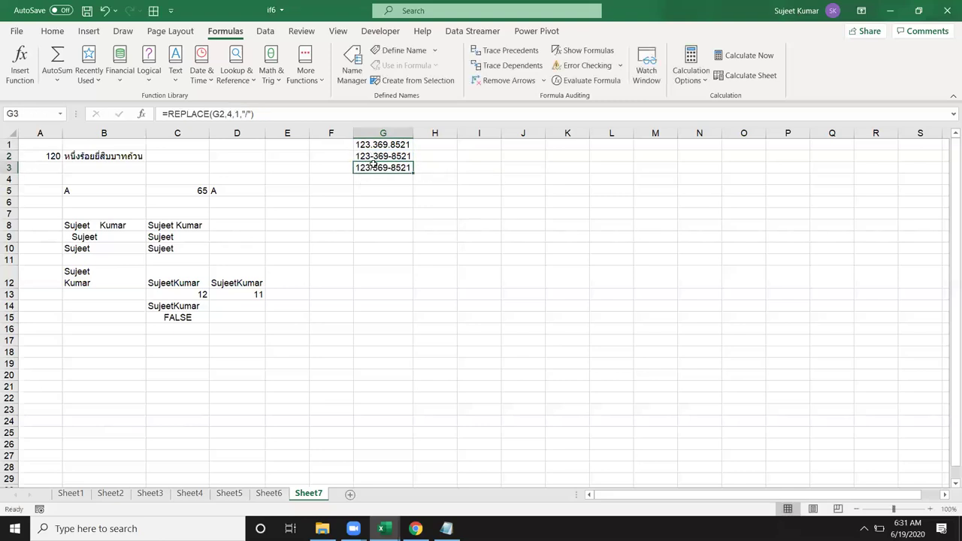
{"action": "double_click", "coordinate": [373, 166]}
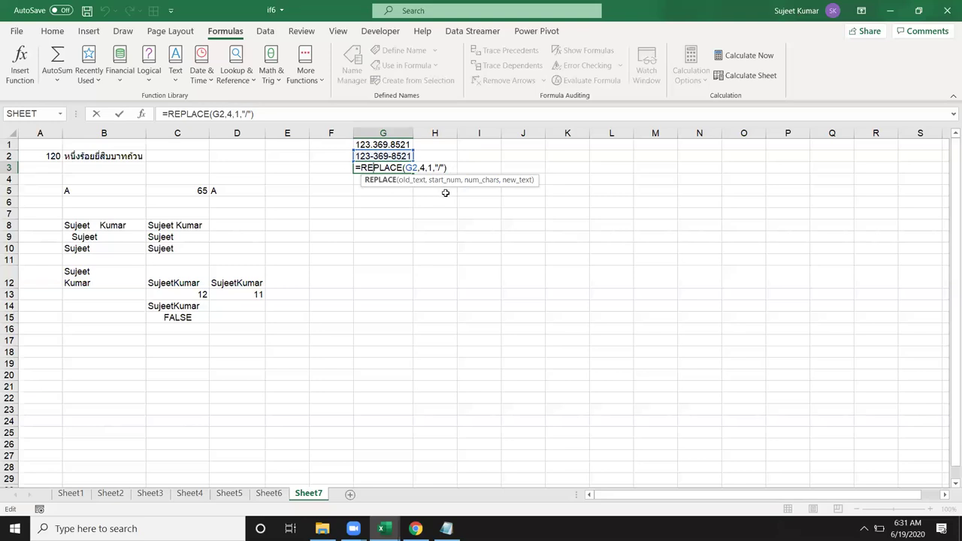
{"action": "key", "text": "Return"}
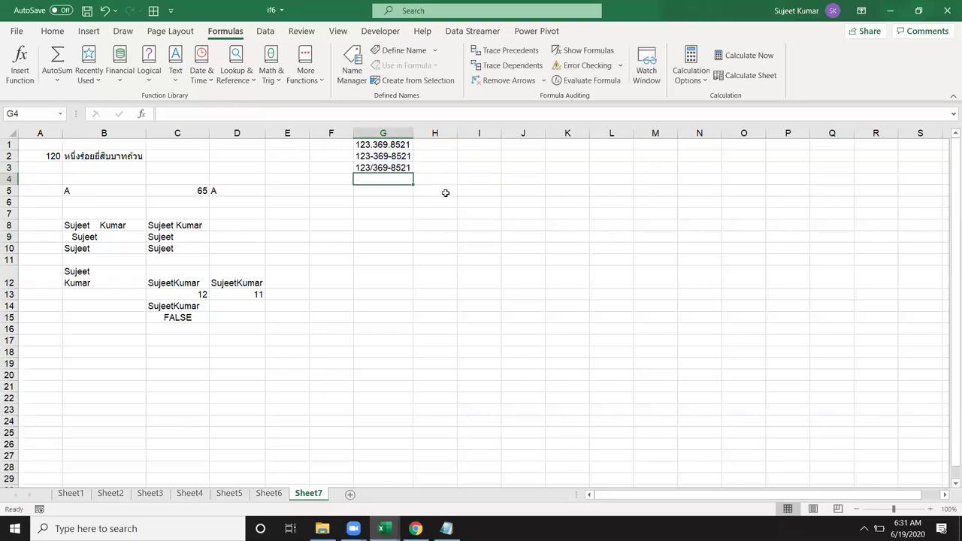
{"action": "left_click", "coordinate": [359, 156]}
{"action": "key", "text": "Down"}
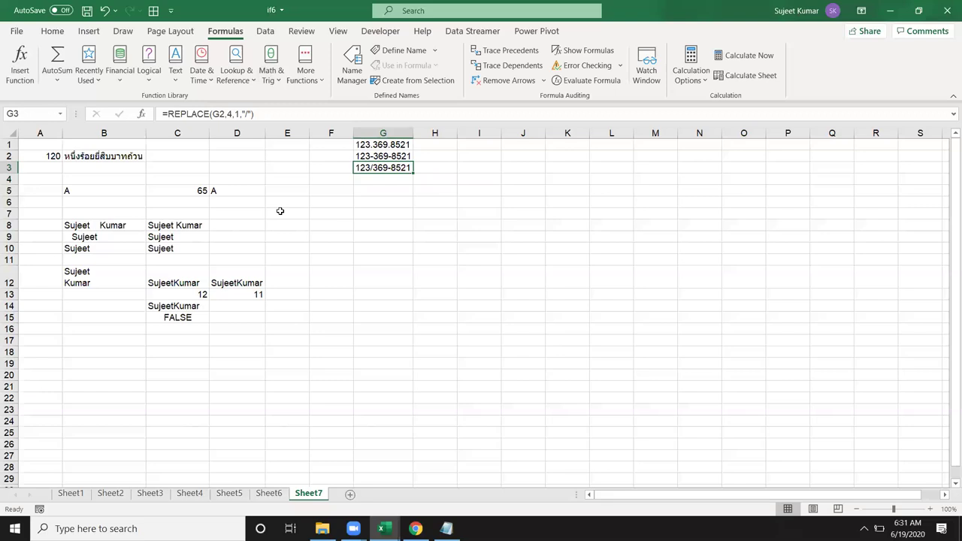
{"action": "double_click", "coordinate": [378, 173]}
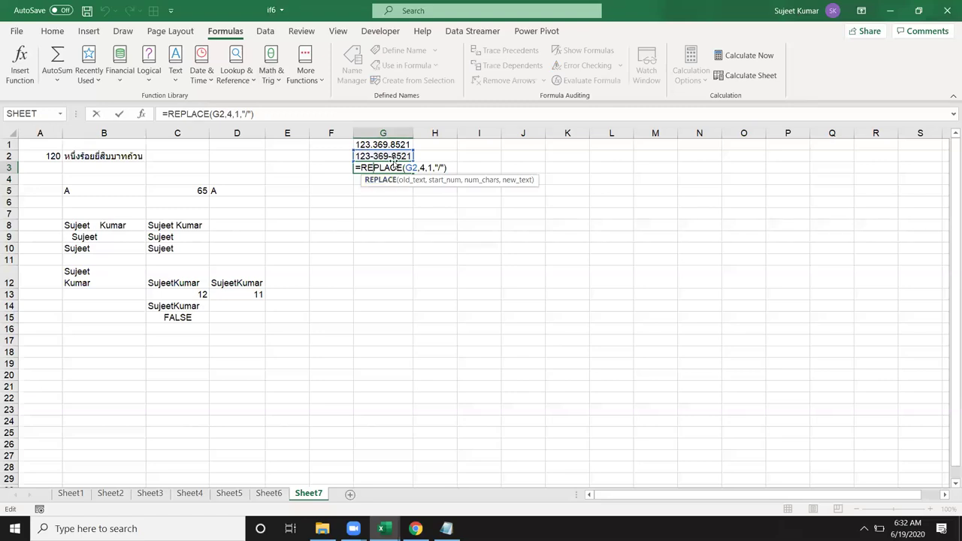
{"action": "key", "text": "Escape"}
{"action": "left_click", "coordinate": [516, 147]}
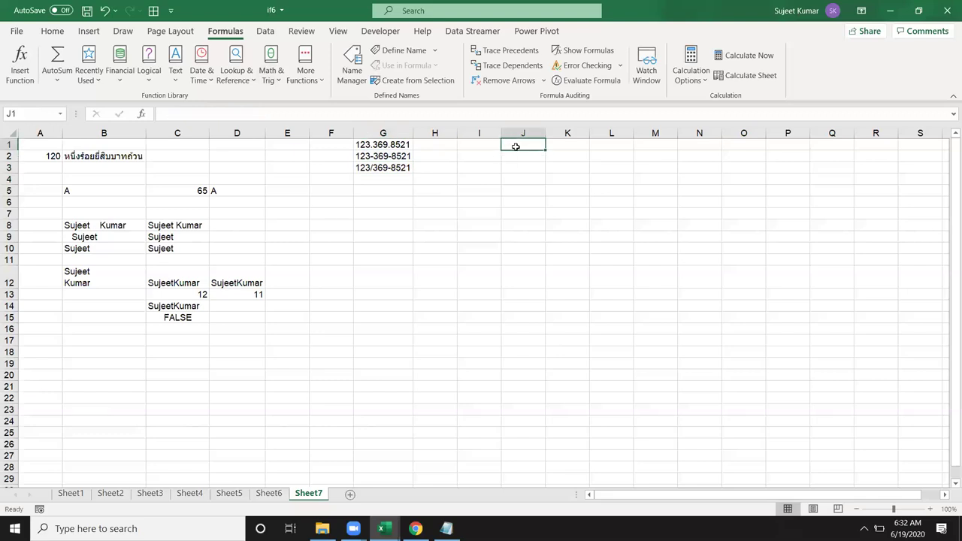
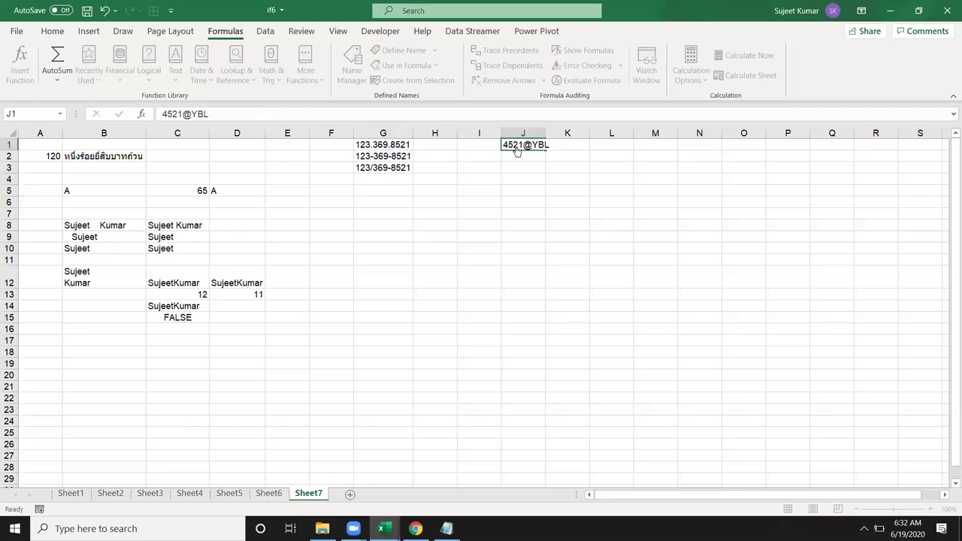
- Enter two sample UPI-style IDs in J1 and J2 and widen column J to fit them
{"action": "key", "text": "Return"}
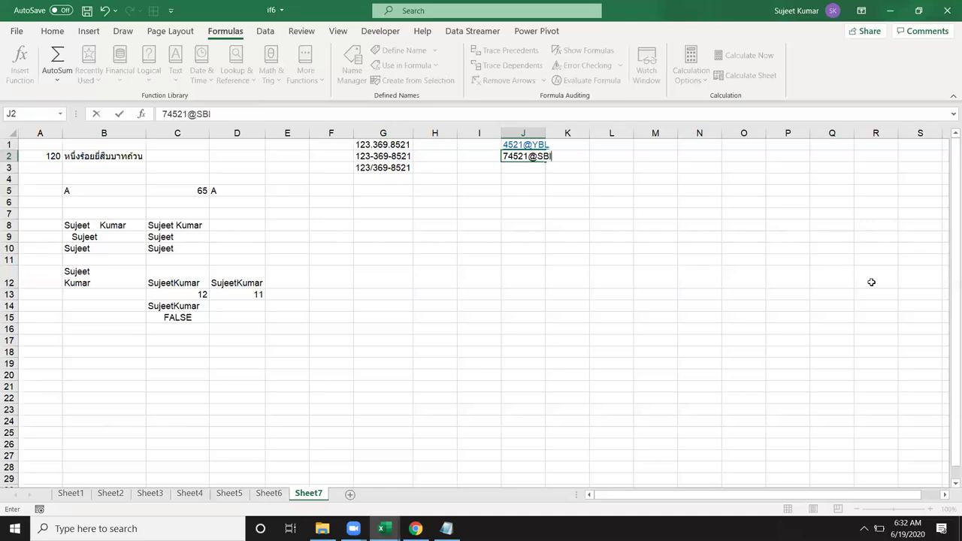
{"action": "key", "text": "Return"}
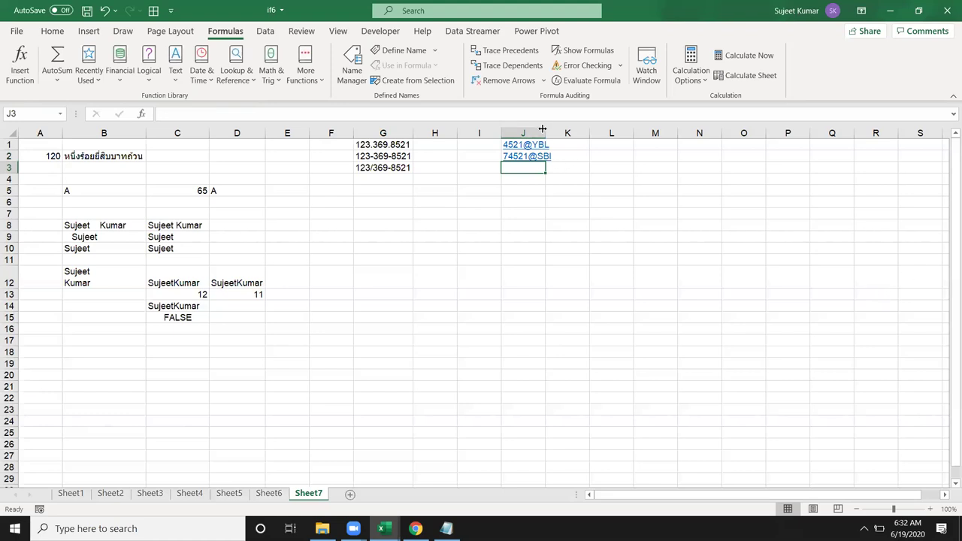
{"action": "left_click", "coordinate": [546, 131]}
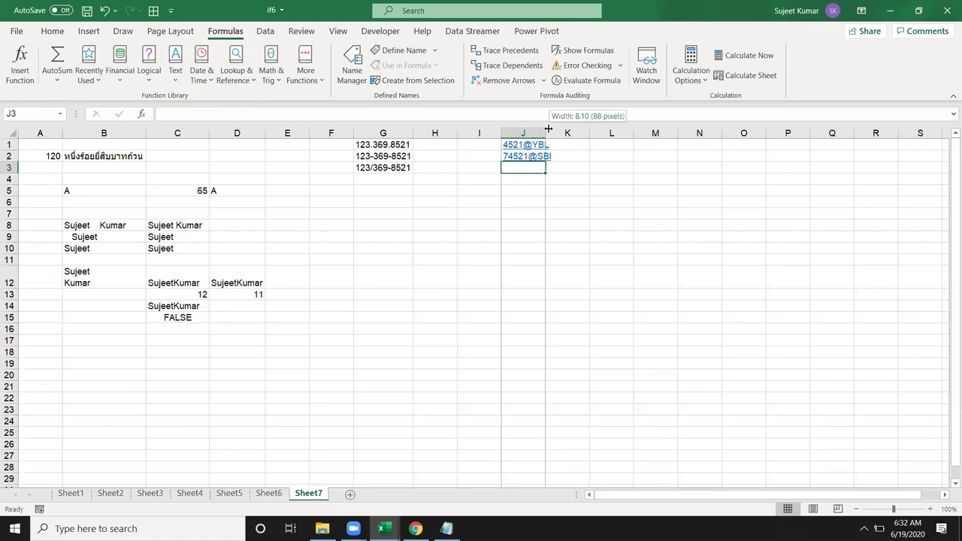
{"action": "left_click_drag", "start_coordinate": [546, 132], "coordinate": [558, 131]}
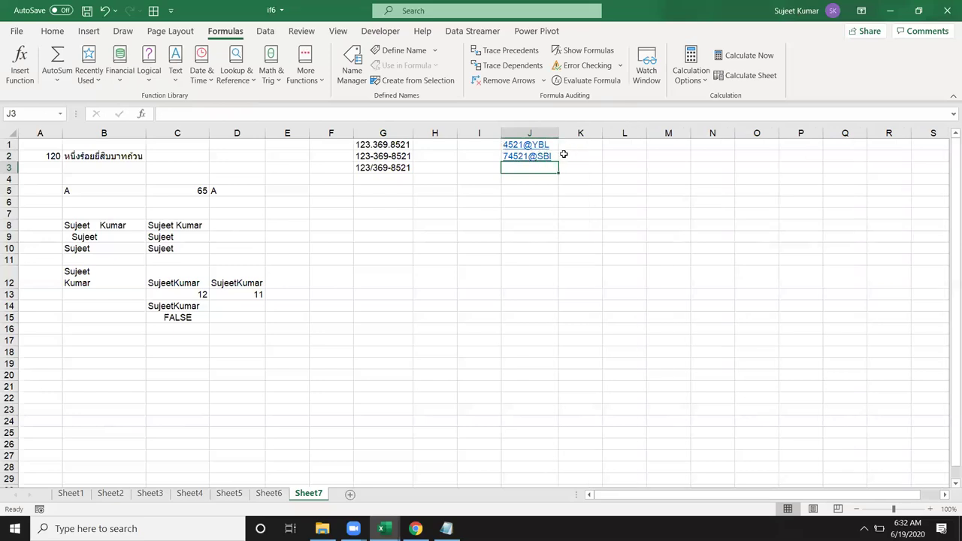
{"action": "left_click", "coordinate": [567, 146]}
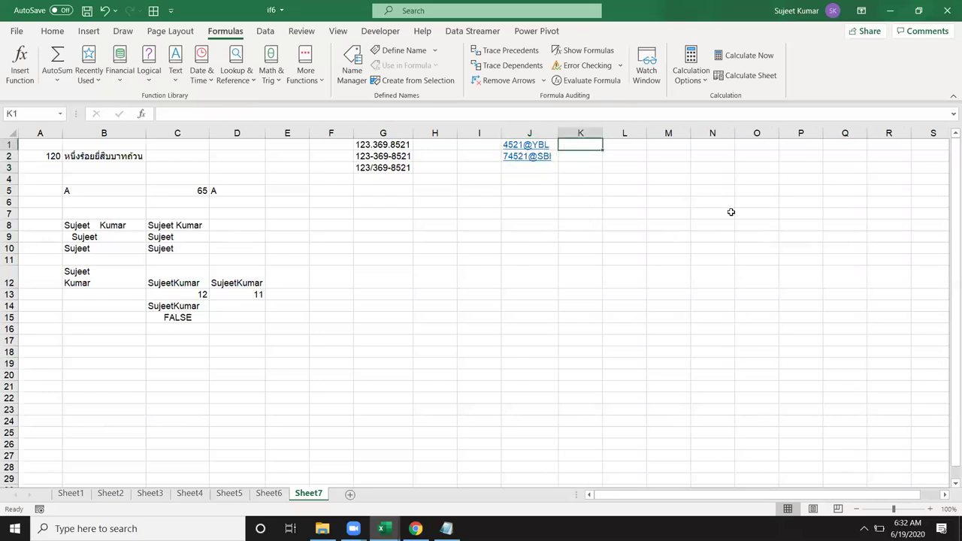
{"action": "type", "text": "="}
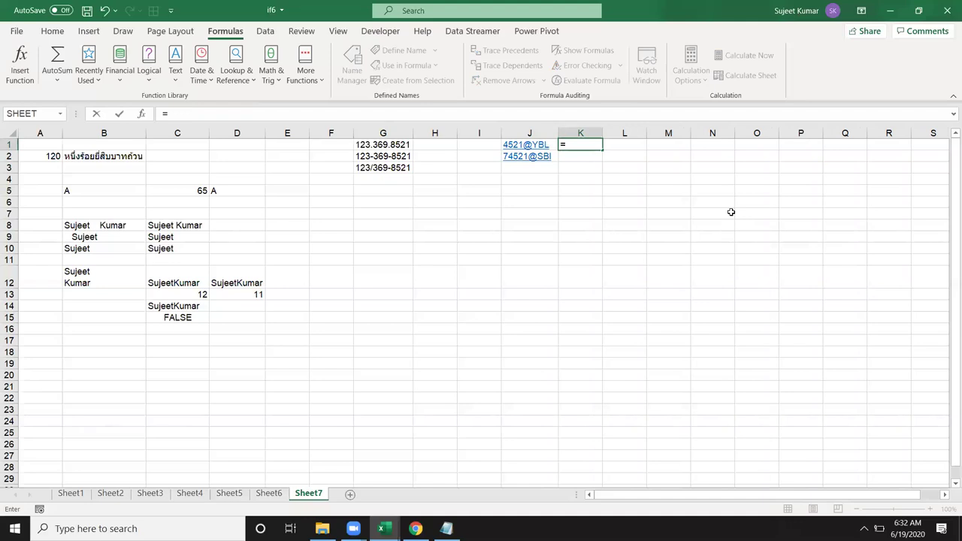
{"action": "type", "text": "re"}
{"action": "key", "text": "Down"}
{"action": "key", "text": "Tab"}
{"action": "key", "text": "Left"}
{"action": "type", "text": ",1,"}
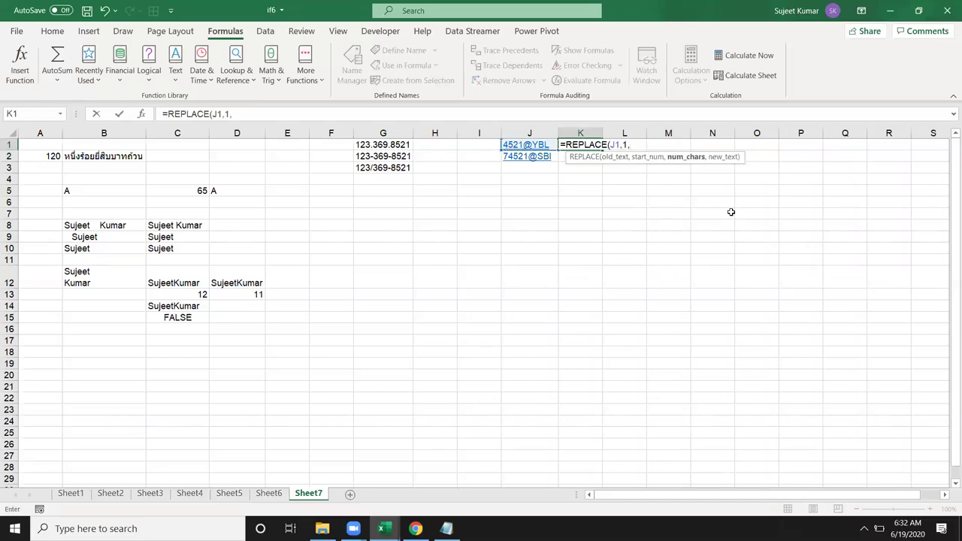
{"action": "type", "text": "4,"}
{"action": "type", "text": "\"-"}
{"action": "key", "text": "BackSpace"}
{"action": "key", "text": "BackSpace"}
{"action": "type", "text": "\"\""}
{"action": "type", "text": ")"}
{"action": "key", "text": "Return"}
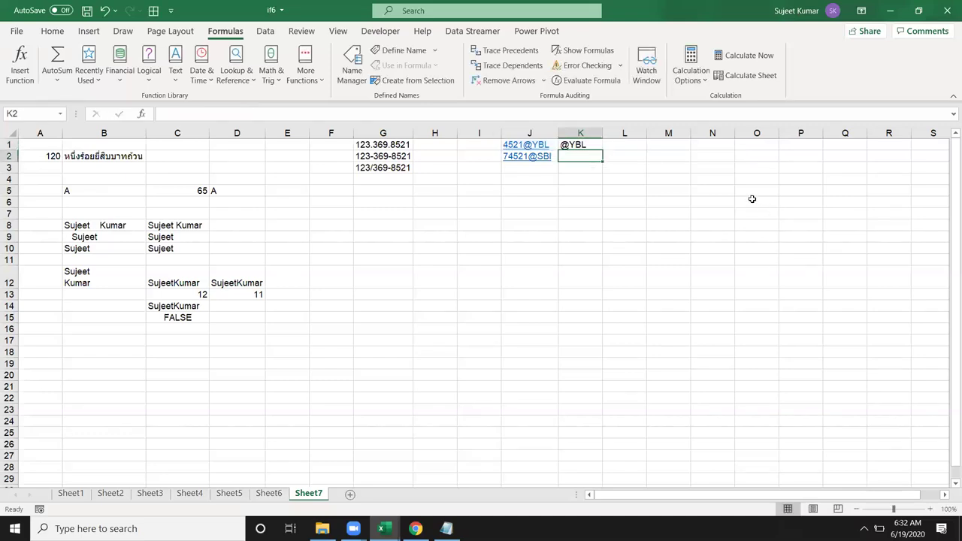
- Fill K1's REPLACE formula down to K2
{"action": "left_click", "coordinate": [601, 147]}
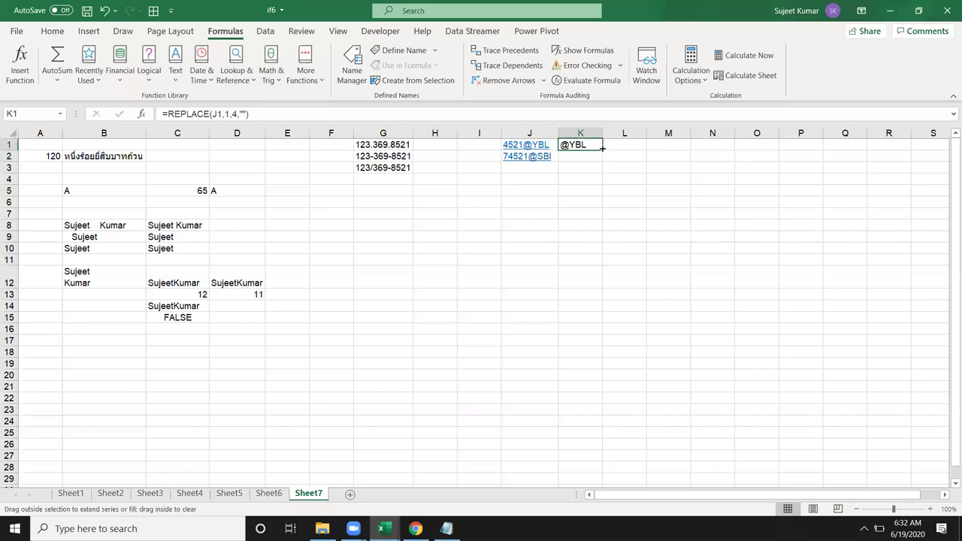
{"action": "left_click_drag", "start_coordinate": [602, 150], "coordinate": [601, 161]}
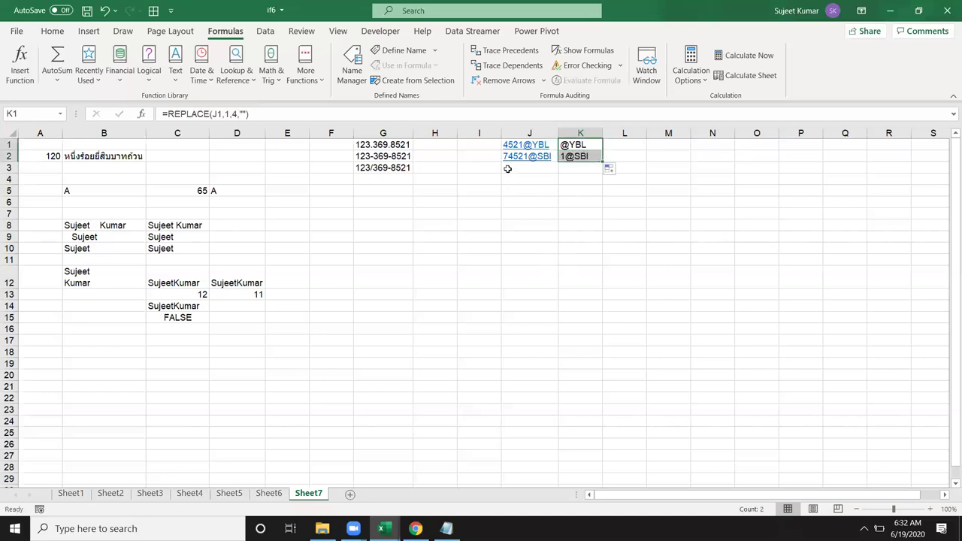
{"action": "left_click", "coordinate": [490, 156]}
{"action": "key", "text": "Right"}
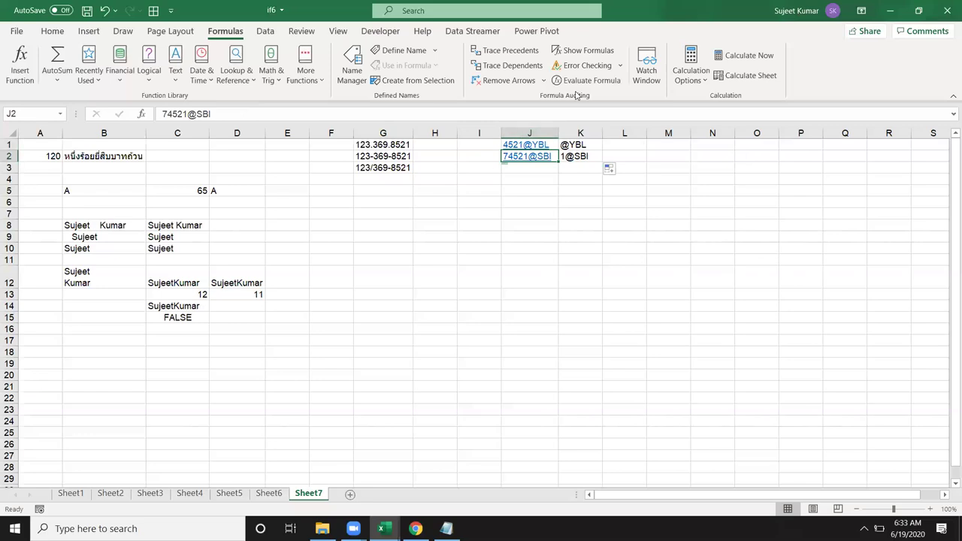
{"action": "left_click", "coordinate": [181, 114]}
{"action": "key", "text": "BackSpace"}
{"action": "key", "text": "Return"}
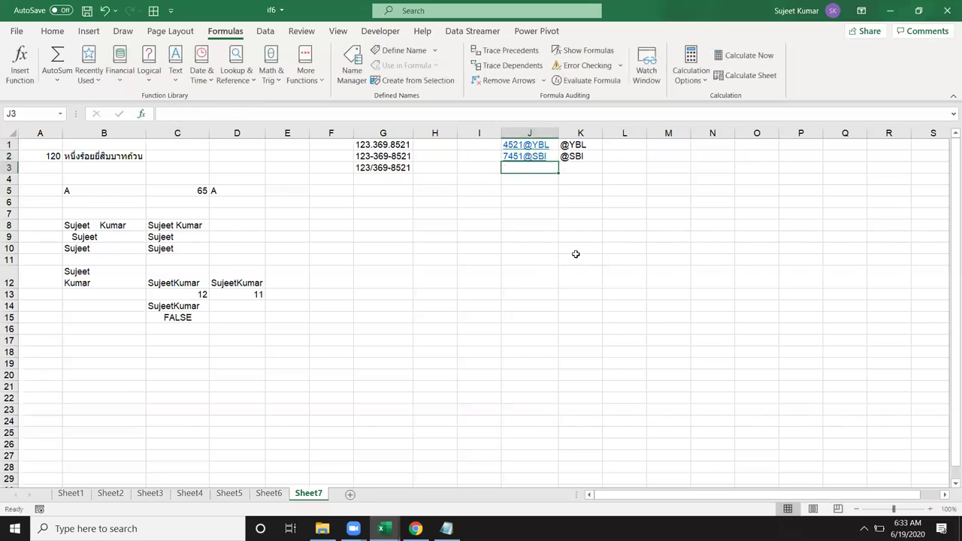
{"action": "left_click", "coordinate": [564, 146]}
{"action": "key", "text": "Down"}
{"action": "double_click", "coordinate": [569, 155]}
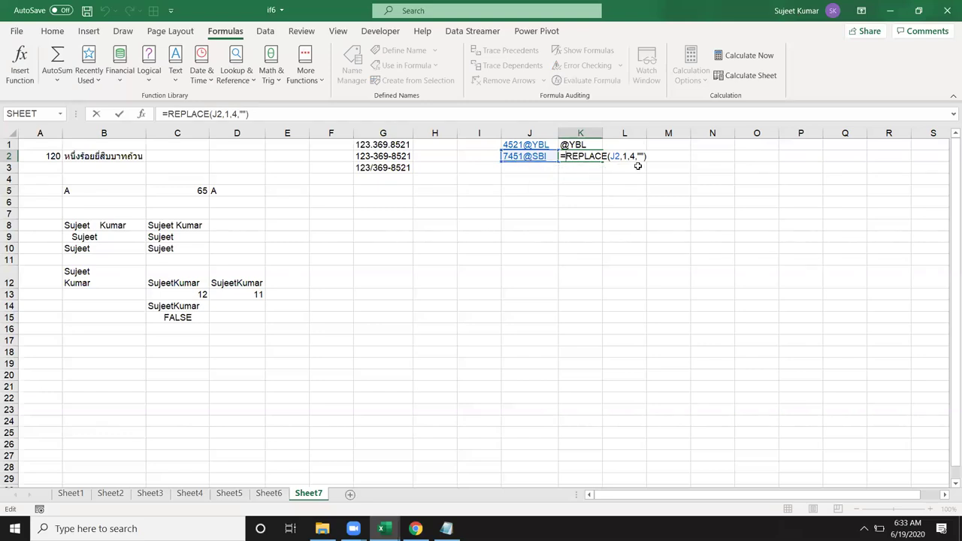
{"action": "key", "text": "Return"}
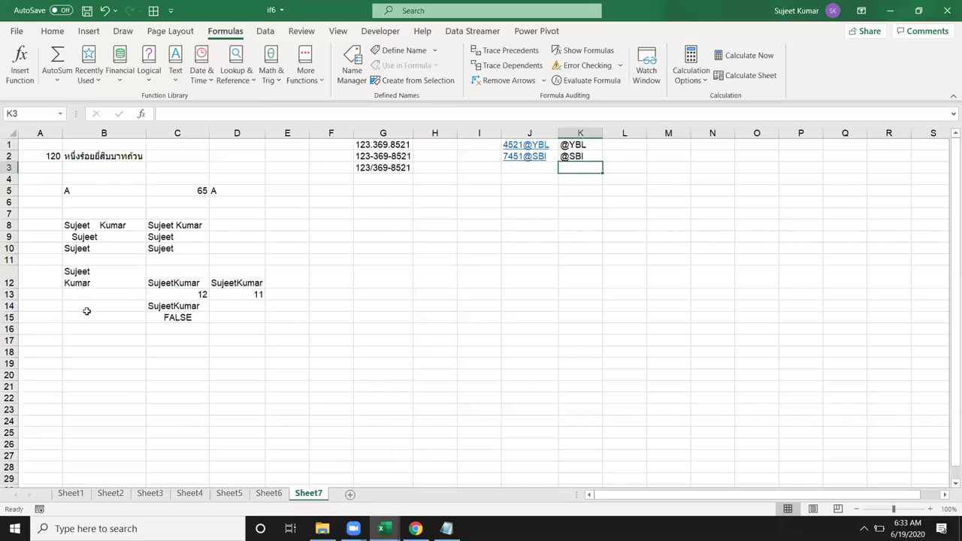
- Select the old joined-name and FALSE results in rows 14–15 and delete them
{"action": "left_click", "coordinate": [97, 286]}
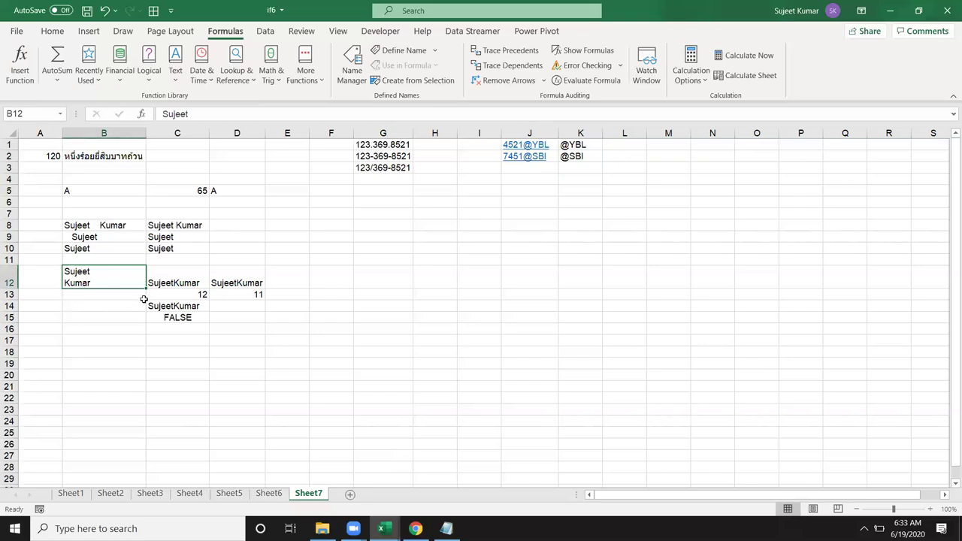
{"action": "left_click_drag", "start_coordinate": [143, 297], "coordinate": [201, 330]}
{"action": "left_click", "coordinate": [188, 366]}
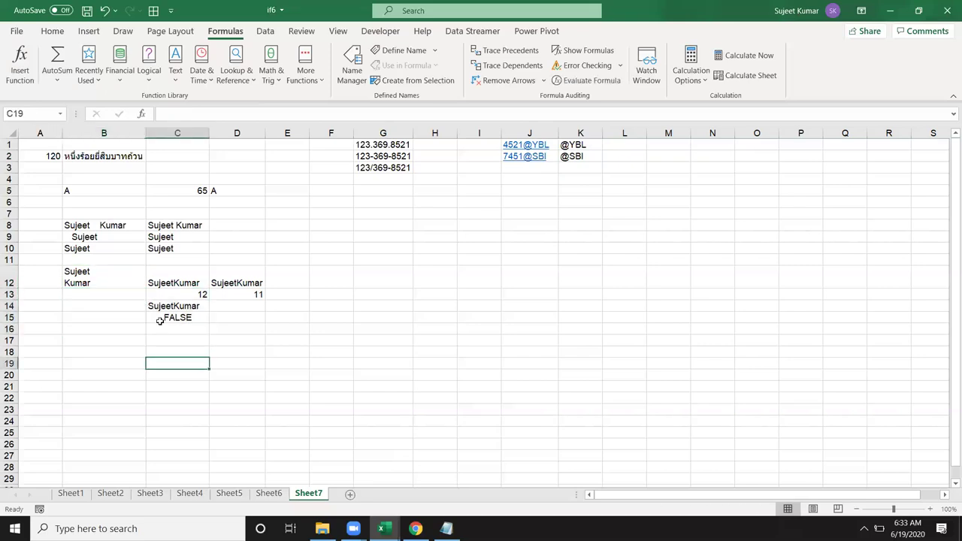
{"action": "left_click_drag", "start_coordinate": [143, 304], "coordinate": [169, 317]}
{"action": "key", "text": "Delete"}
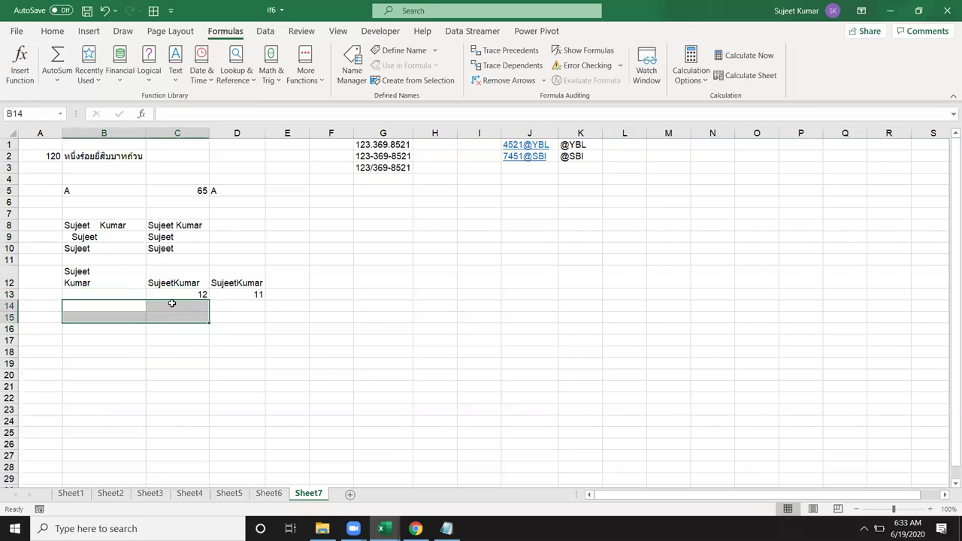
{"action": "key", "text": "Up"}
{"action": "key", "text": "Up"}
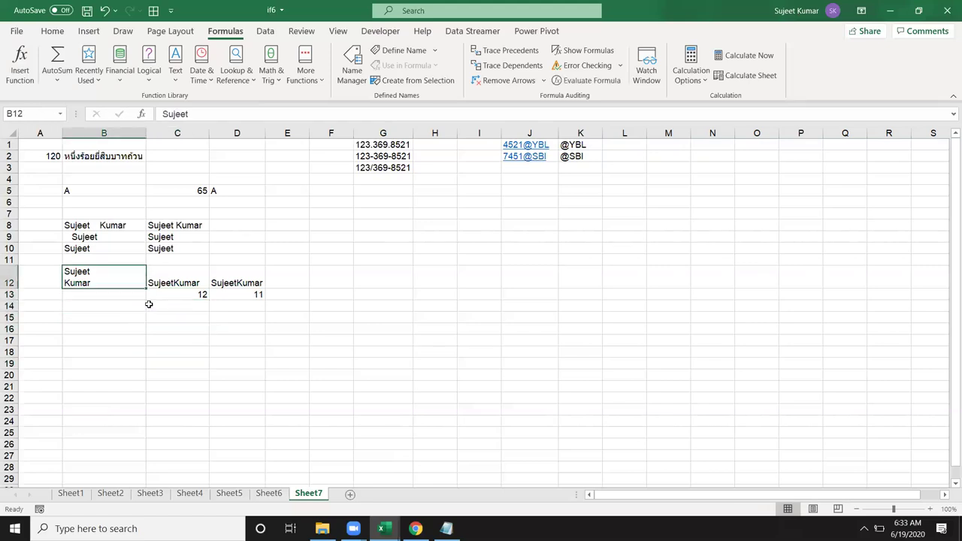
- Begin =SUBSTITUTE(B12," with a line break in B14, then cancel it
{"action": "left_click", "coordinate": [384, 144]}
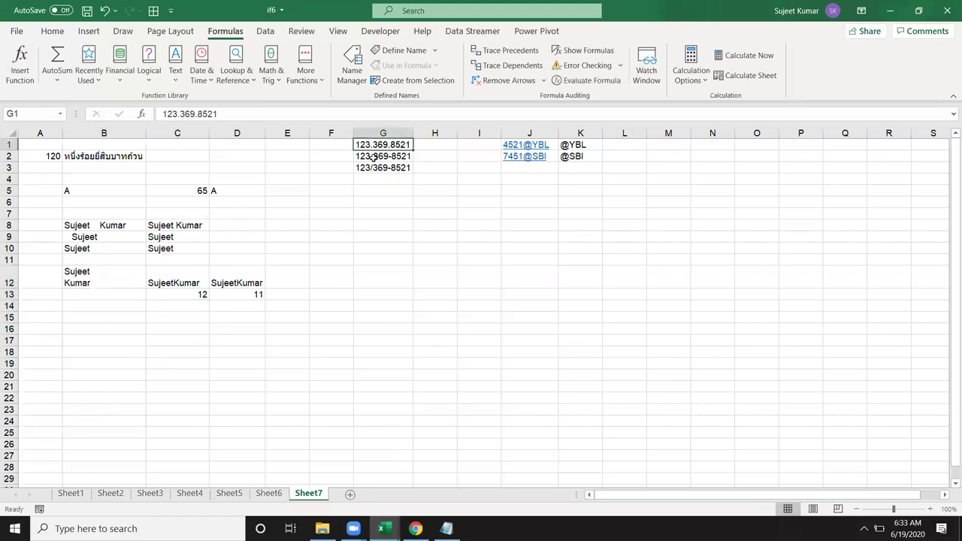
{"action": "key", "text": "Down"}
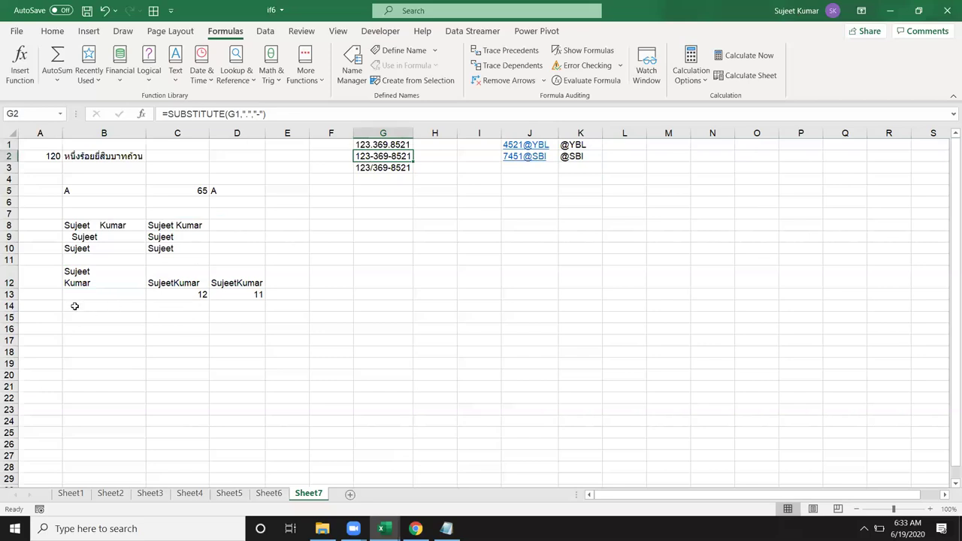
{"action": "left_click", "coordinate": [74, 304]}
{"action": "type", "text": "=sub"}
{"action": "key", "text": "Tab"}
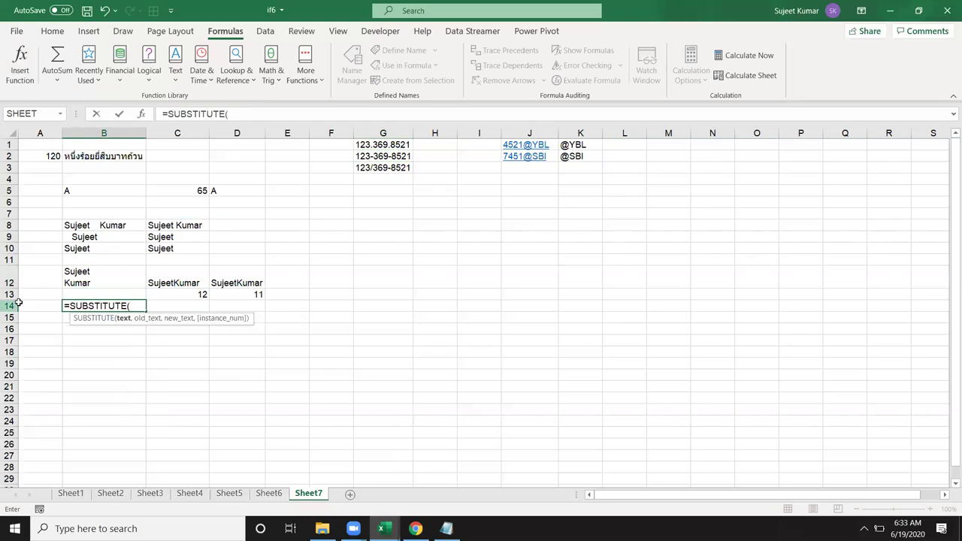
{"action": "left_click", "coordinate": [80, 274]}
{"action": "type", "text": ","}
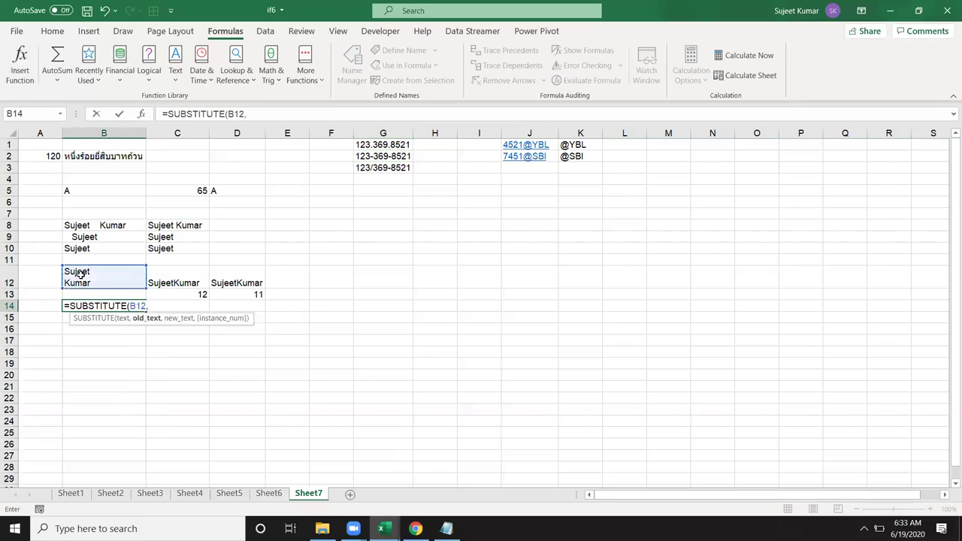
{"action": "type", "text": "\""}
{"action": "key", "text": "alt+Return"}
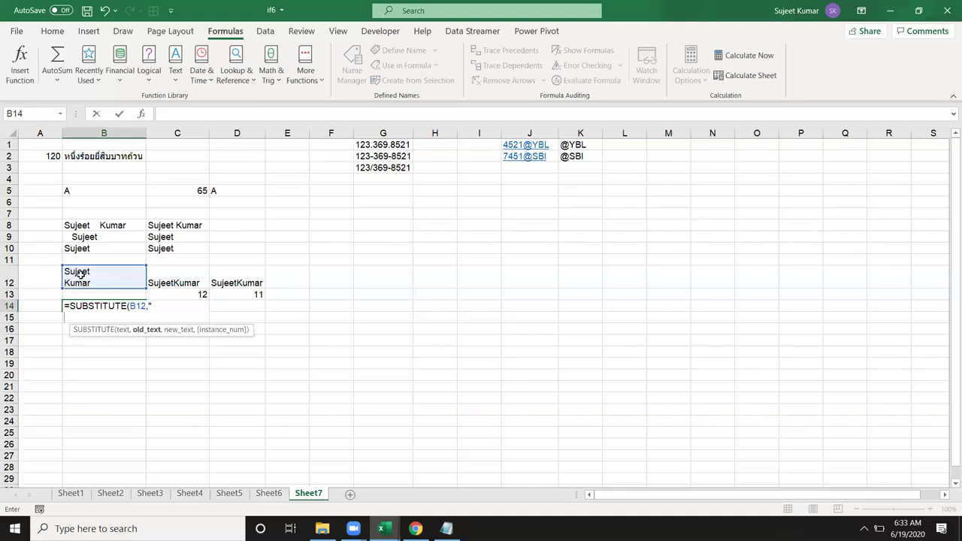
{"action": "key", "text": "Escape"}
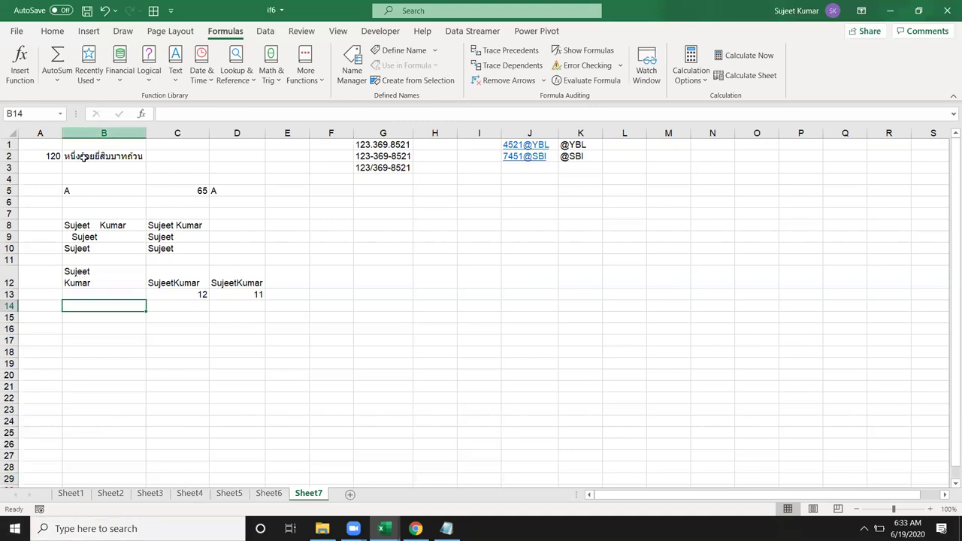
- Enter a lone line break in B16
{"action": "left_click_drag", "start_coordinate": [75, 197], "coordinate": [222, 200]}
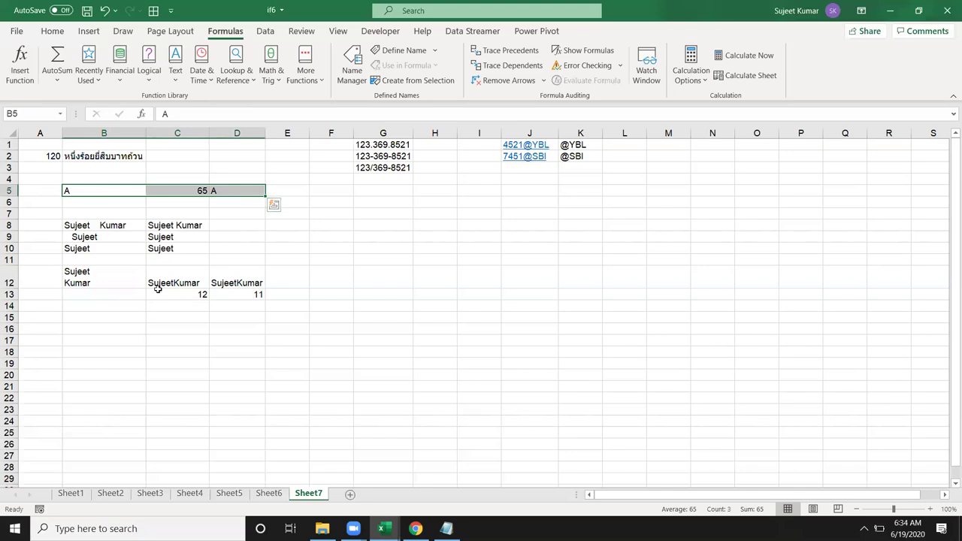
{"action": "left_click", "coordinate": [76, 328]}
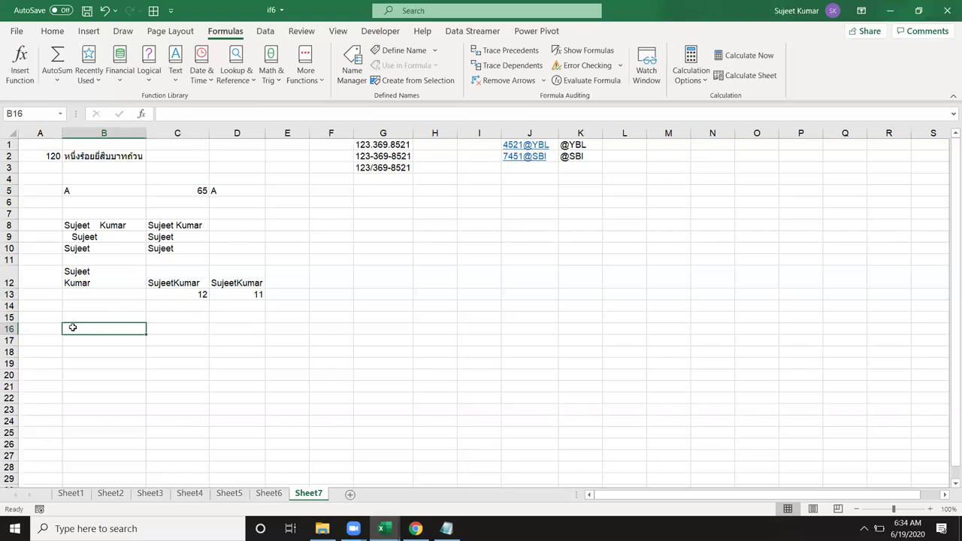
{"action": "double_click", "coordinate": [75, 328]}
{"action": "key", "text": "alt+Return"}
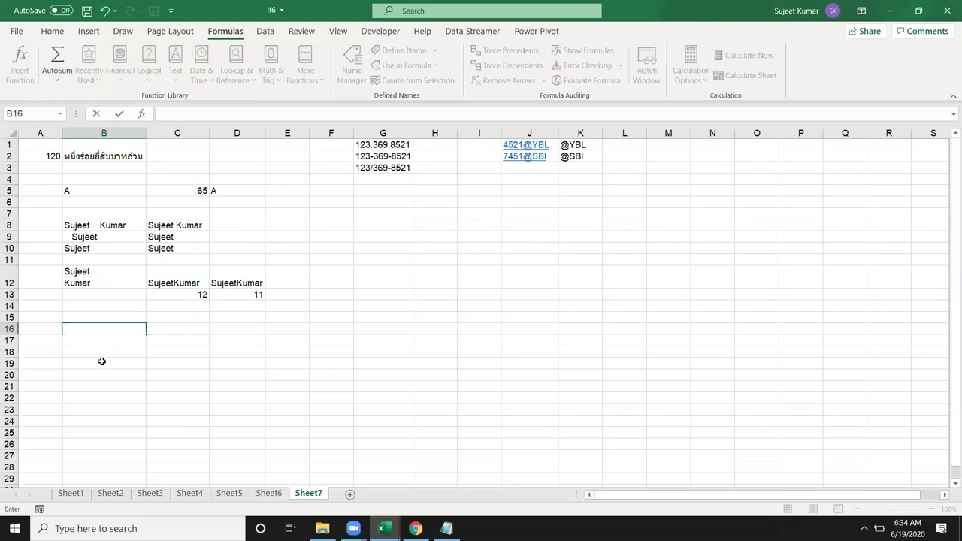
{"action": "key", "text": "Return"}
{"action": "key", "text": "Up"}
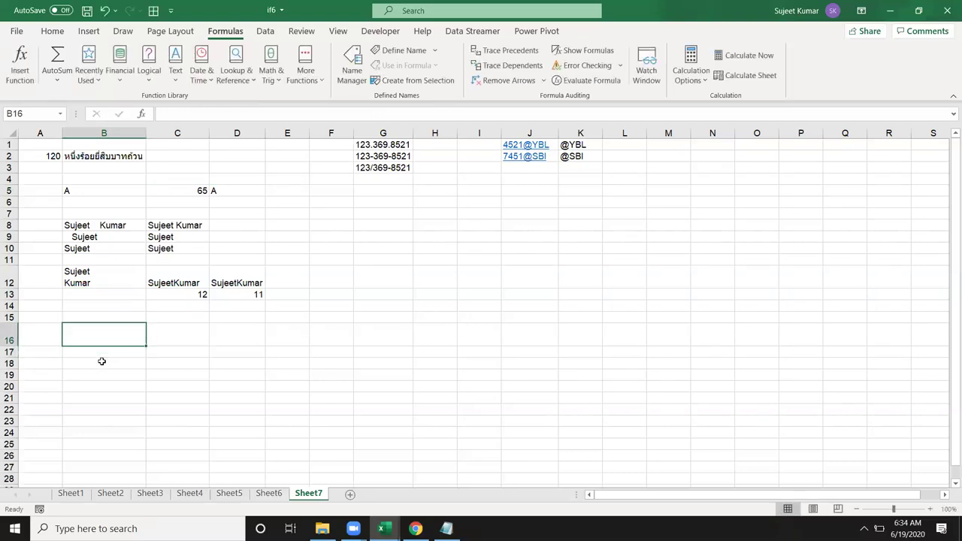
- Enter =CODE(B16) in C16, returning 10
{"action": "key", "text": "Right"}
{"action": "type", "text": "=code"}
{"action": "key", "text": "Tab"}
{"action": "key", "text": "Left"}
{"action": "type", "text": ")"}
{"action": "key", "text": "Return"}
- Enter =CHAR(10) in D16 to produce a line-break character
{"action": "key", "text": "Up"}
{"action": "key", "text": "Right"}
{"action": "type", "text": "=ch"}
{"action": "key", "text": "Tab"}
{"action": "type", "text": "10)"}
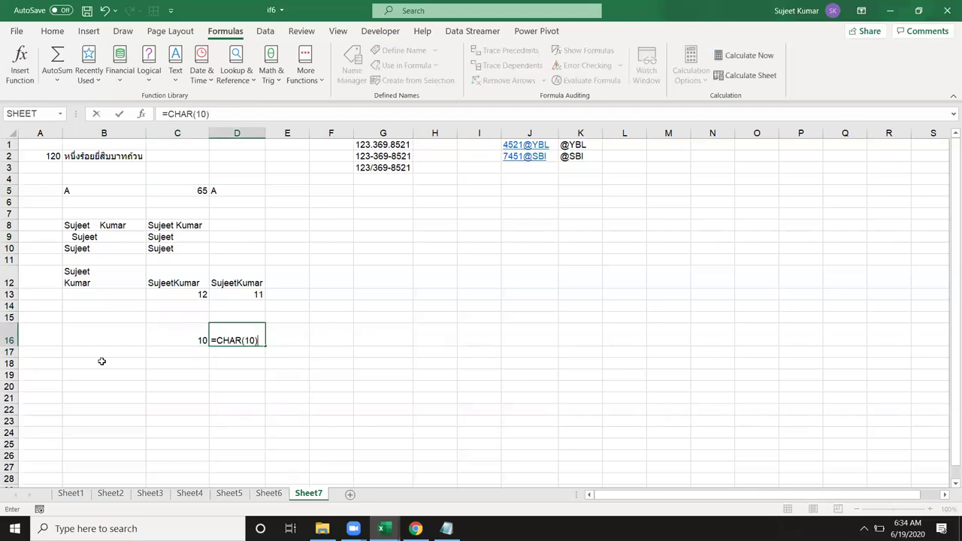
{"action": "key", "text": "Return"}
{"action": "key", "text": "Up"}
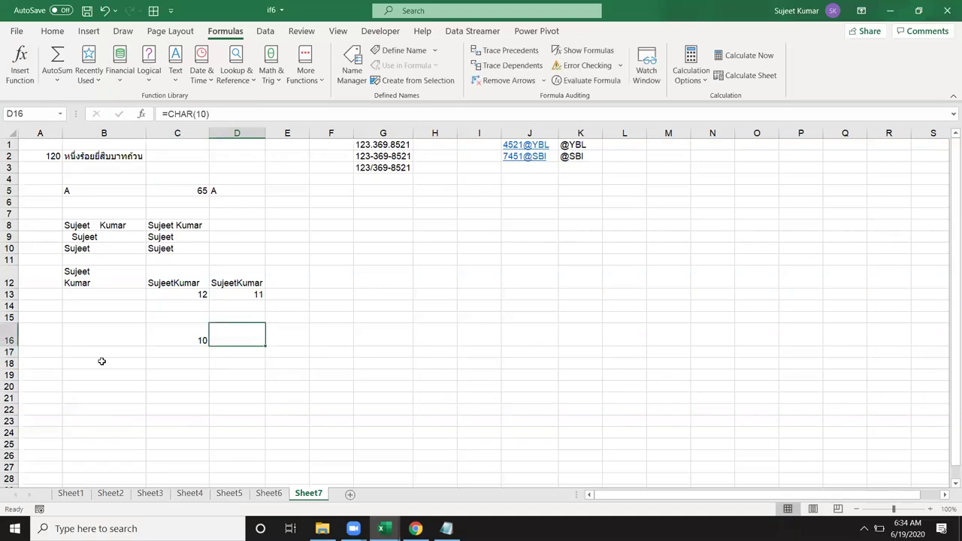
- Review the existing CODE and CHAR formulas in C5 and D5 without changing them
{"action": "double_click", "coordinate": [193, 191]}
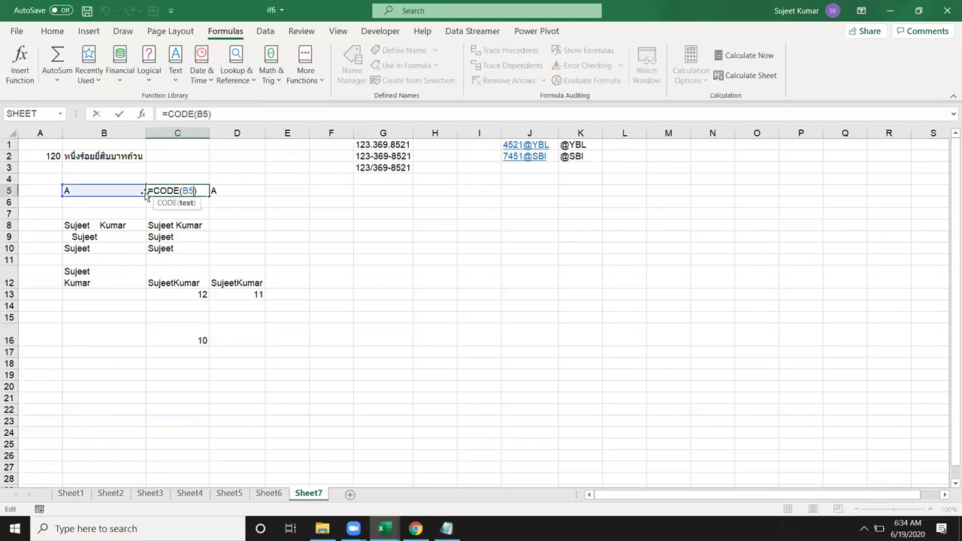
{"action": "key", "text": "Escape"}
{"action": "double_click", "coordinate": [233, 193]}
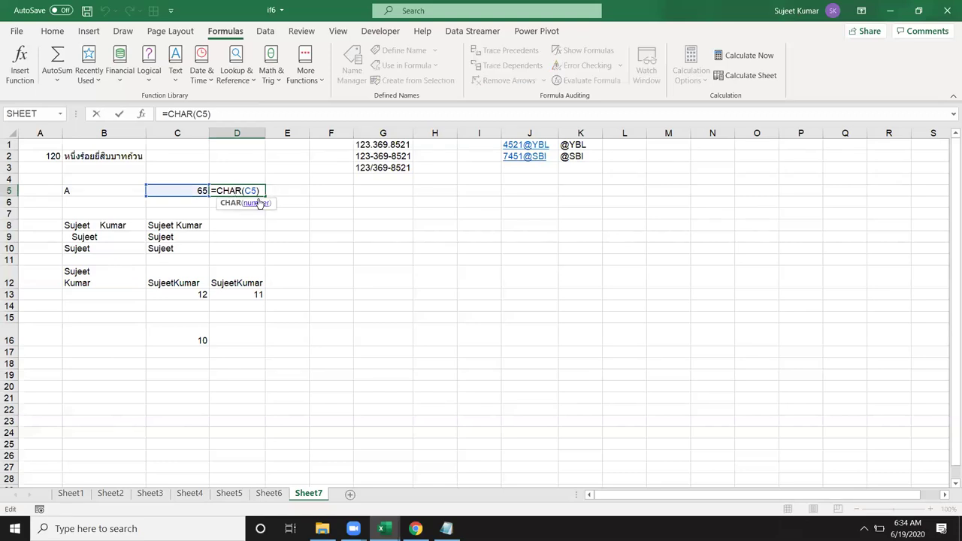
{"action": "key", "text": "Escape"}
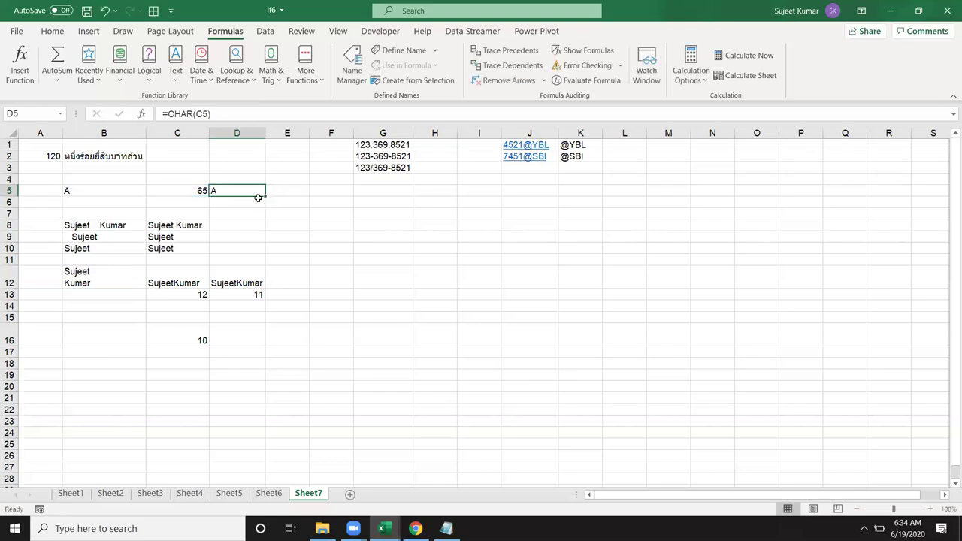
{"action": "left_click", "coordinate": [101, 293]}
- Enter =SUBSTITUTE(B12,CHAR(10)," ") in B13 to put the name on one line
{"action": "type", "text": "=sub"}
{"action": "key", "text": "Tab"}
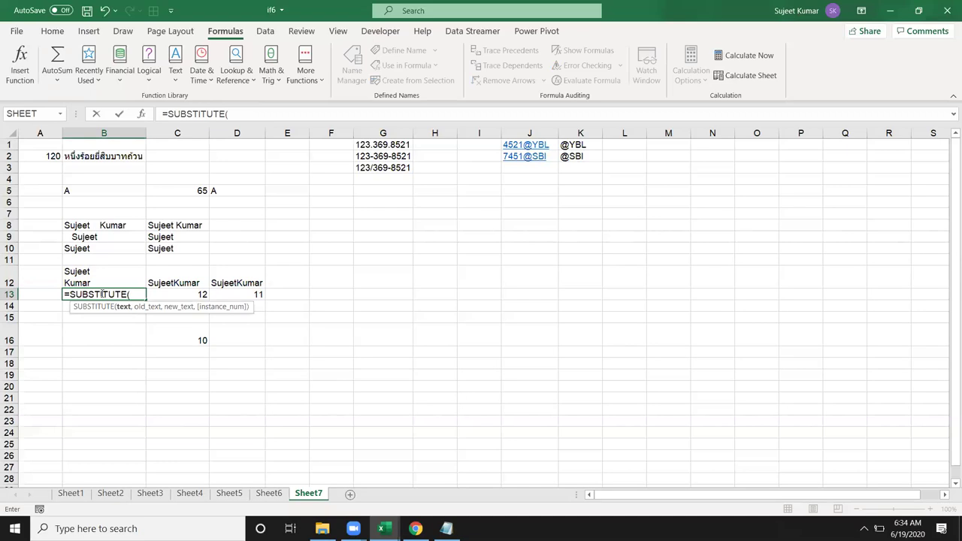
{"action": "key", "text": "Up"}
{"action": "type", "text": ","}
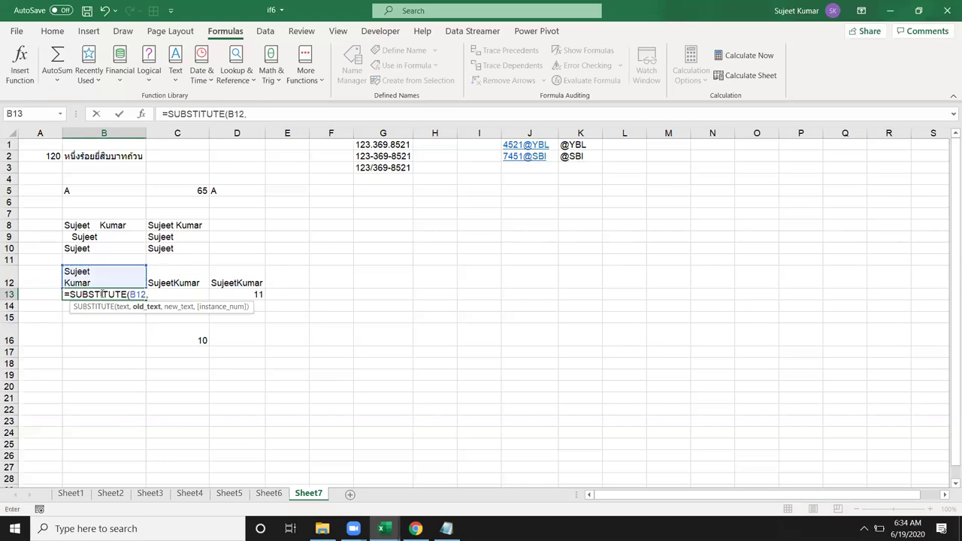
{"action": "type", "text": "ch"}
{"action": "key", "text": "Tab"}
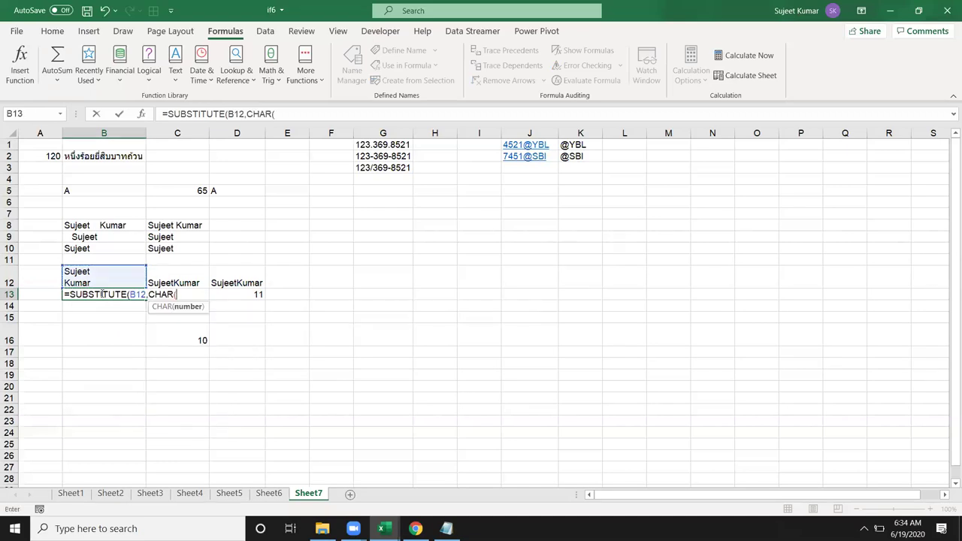
{"action": "type", "text": "10"}
{"action": "type", "text": "),\" \""}
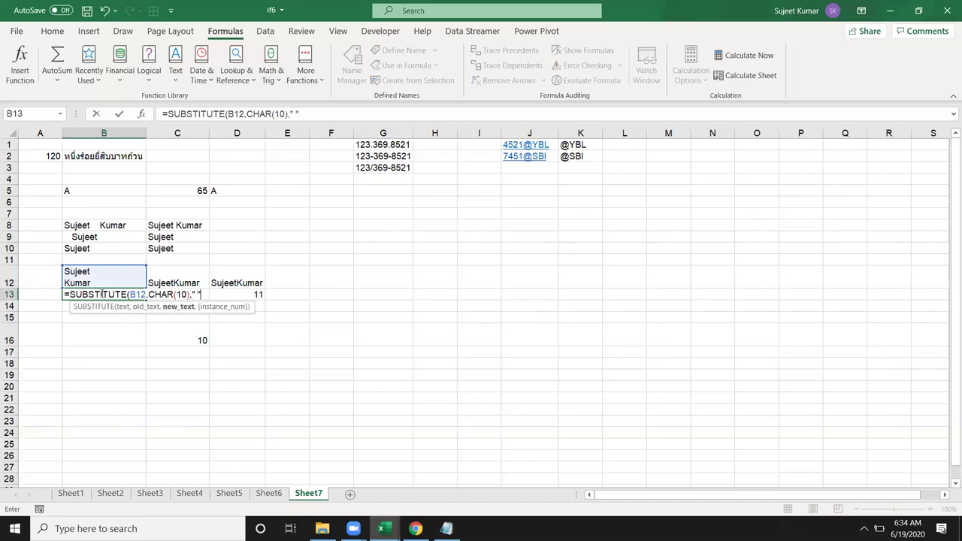
{"action": "type", "text": ")"}
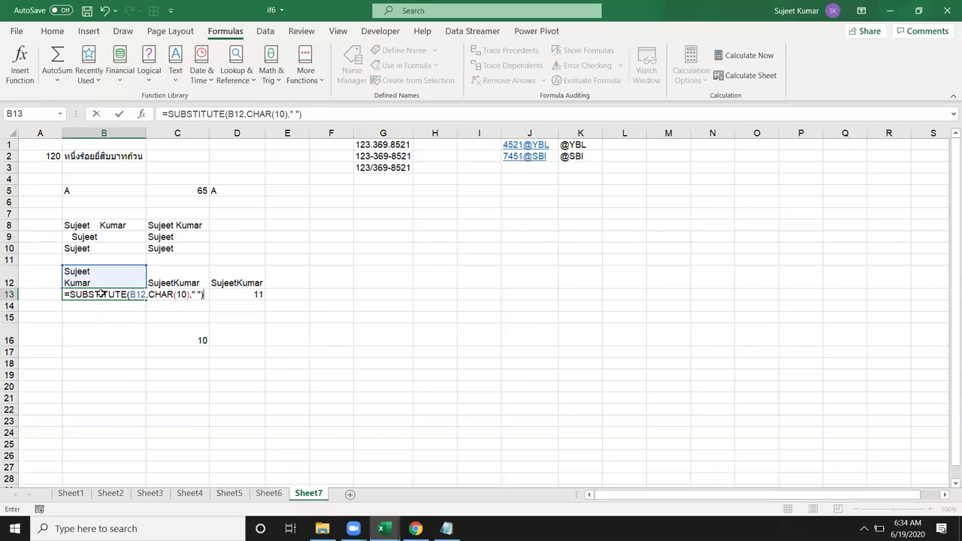
{"action": "key", "text": "Return"}
{"action": "left_click", "coordinate": [102, 294]}
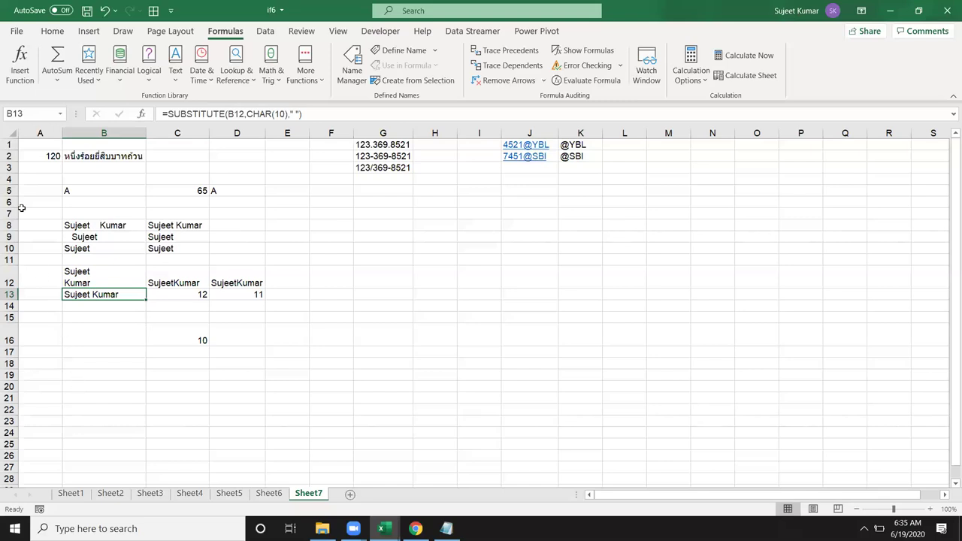
{"action": "mouse_move", "coordinate": [24, 146]}
{"action": "left_mouse_down"}
{"action": "mouse_move", "coordinate": [655, 198]}
{"action": "mouse_move", "coordinate": [648, 351]}
{"action": "left_mouse_up"}
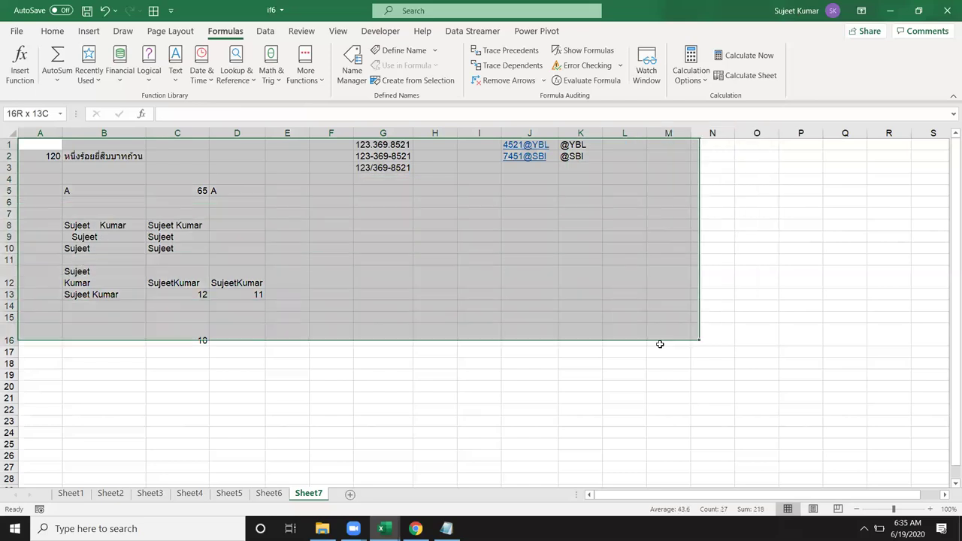